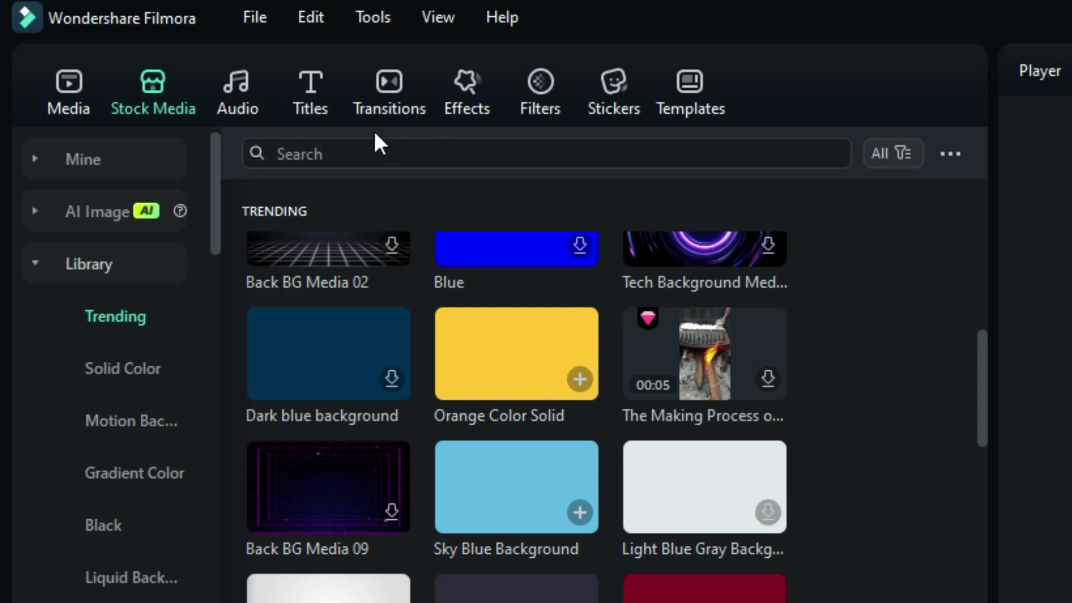
Step: Place the Orange Color Solid at the start of the first video track and a Default Title on the track above it
drag(508, 343, 513, 375)
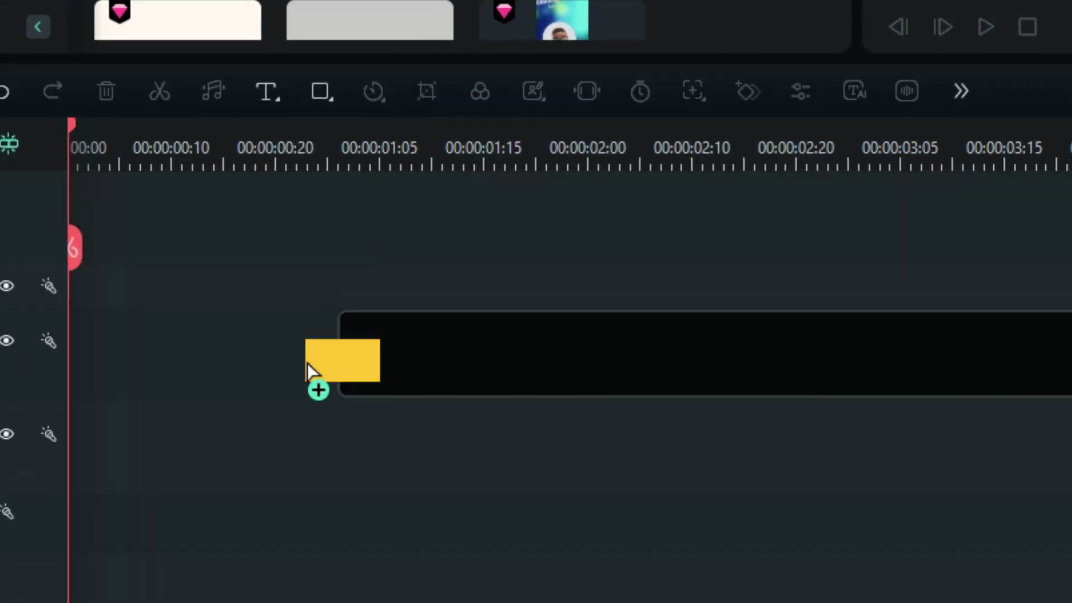
drag(309, 364, 8, 503)
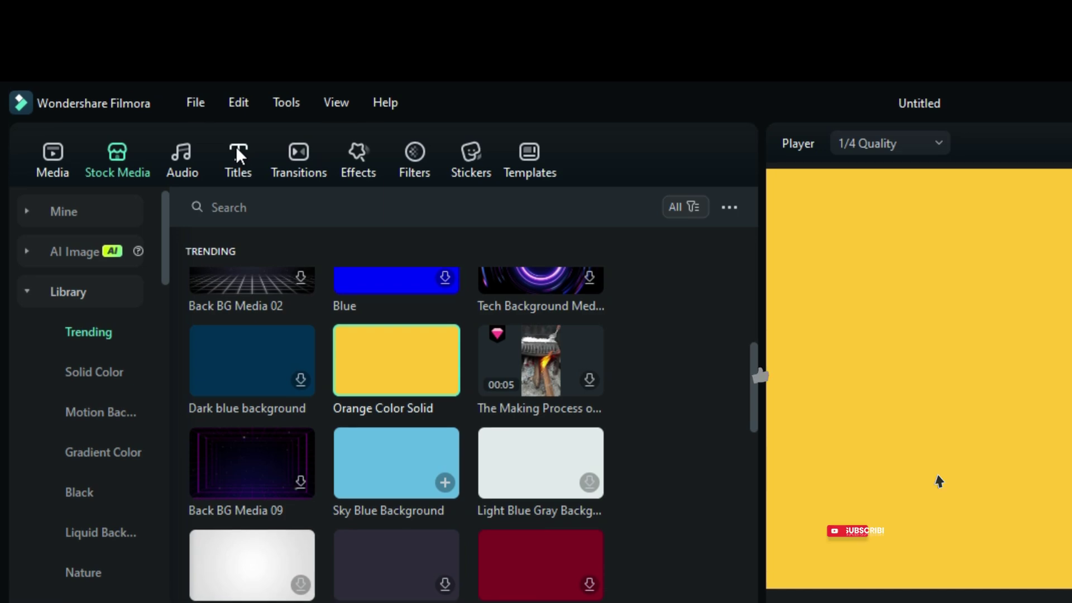
click(237, 150)
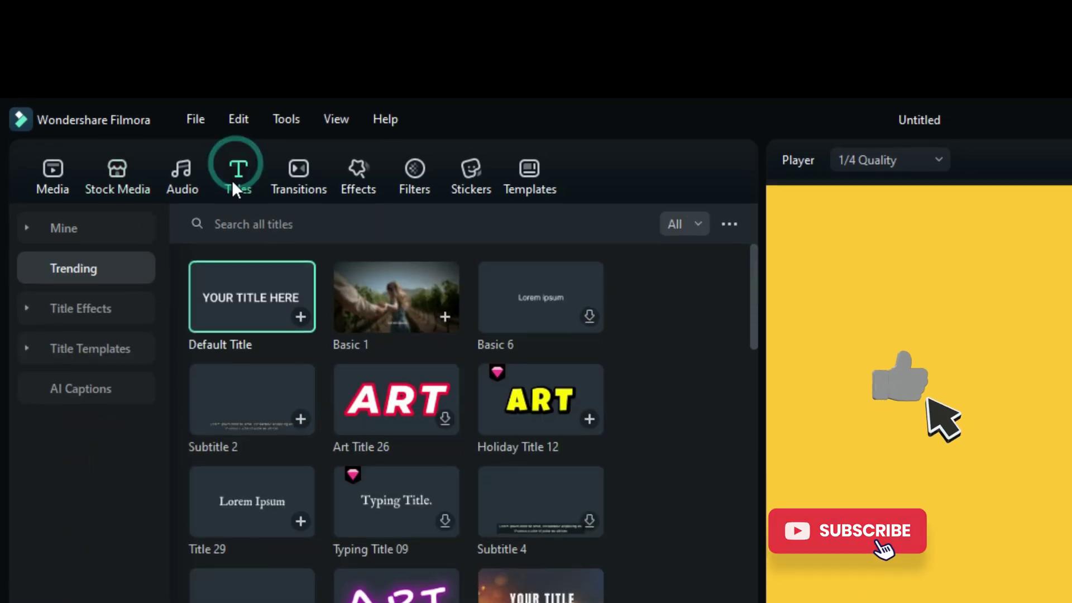
drag(240, 253, 132, 380)
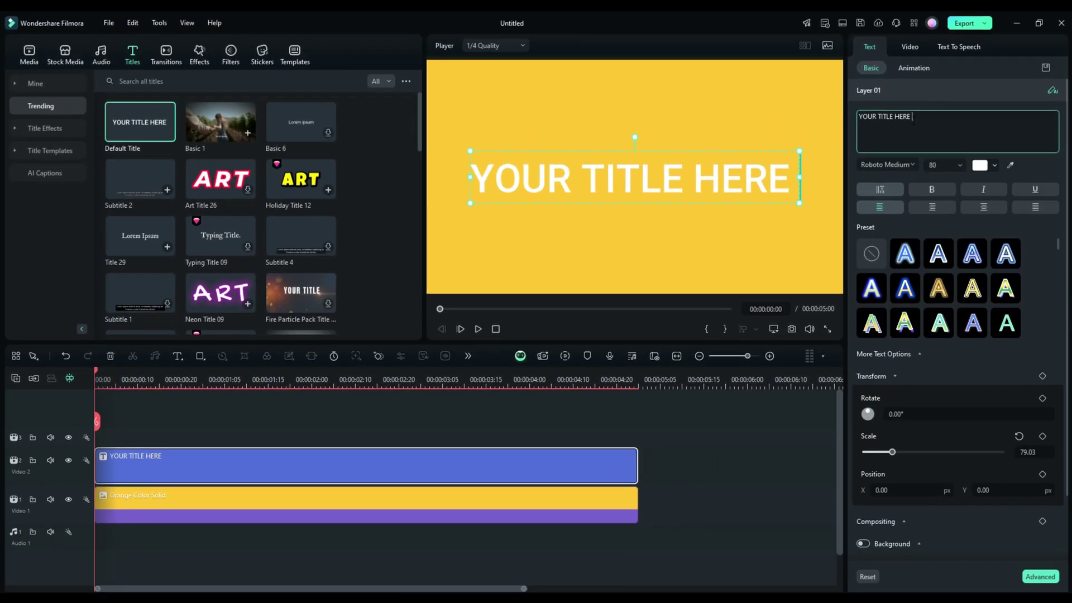
Step: Replace the title's placeholder text with "كتابه سينمائيه"
triple_click(914, 123)
text(كتابه)
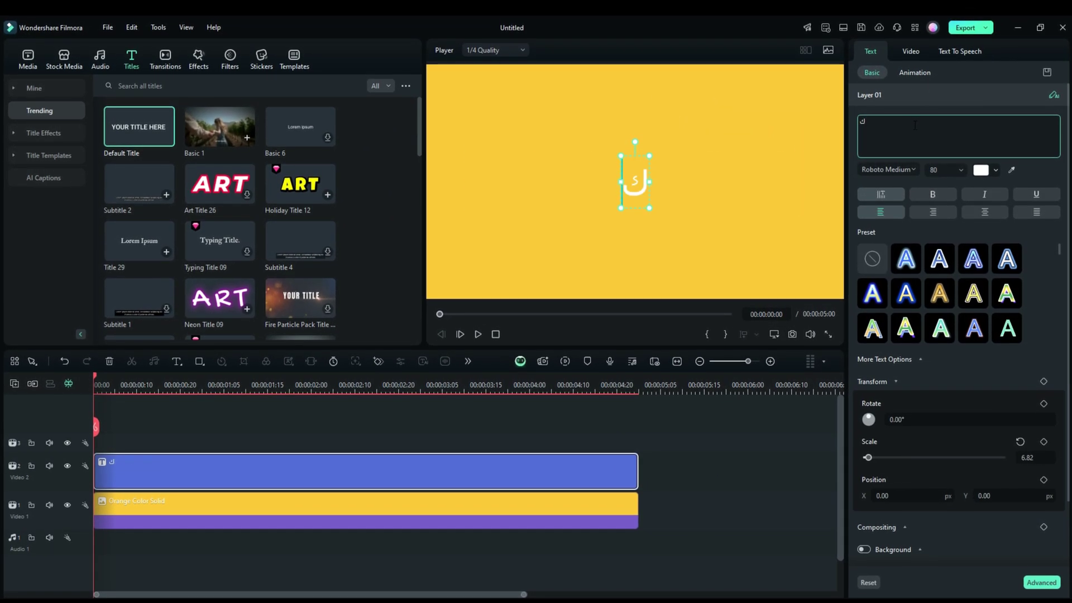
text( سينما)
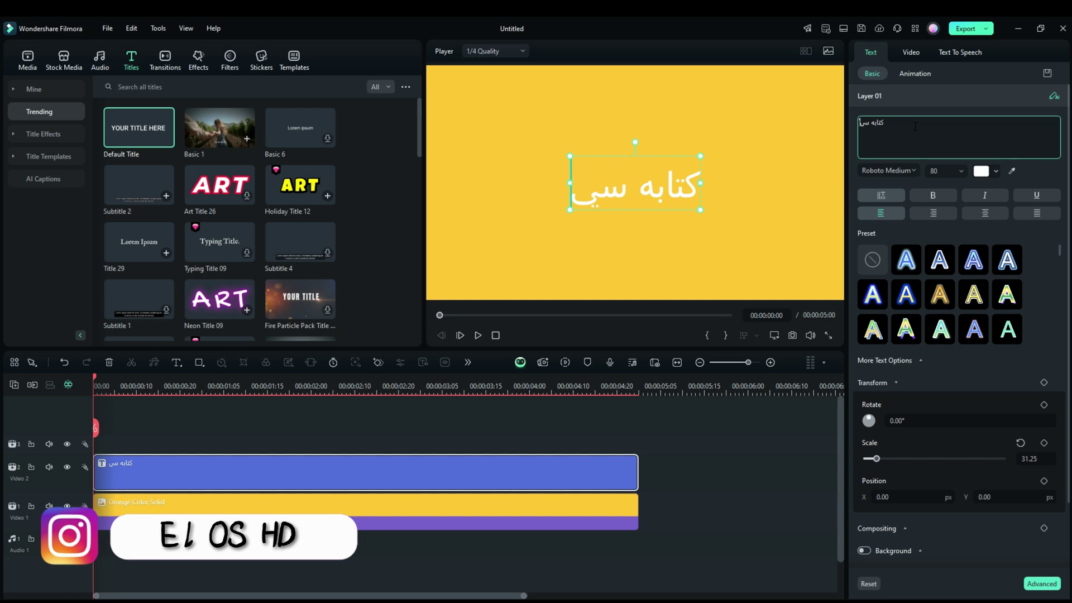
text(ئيه)
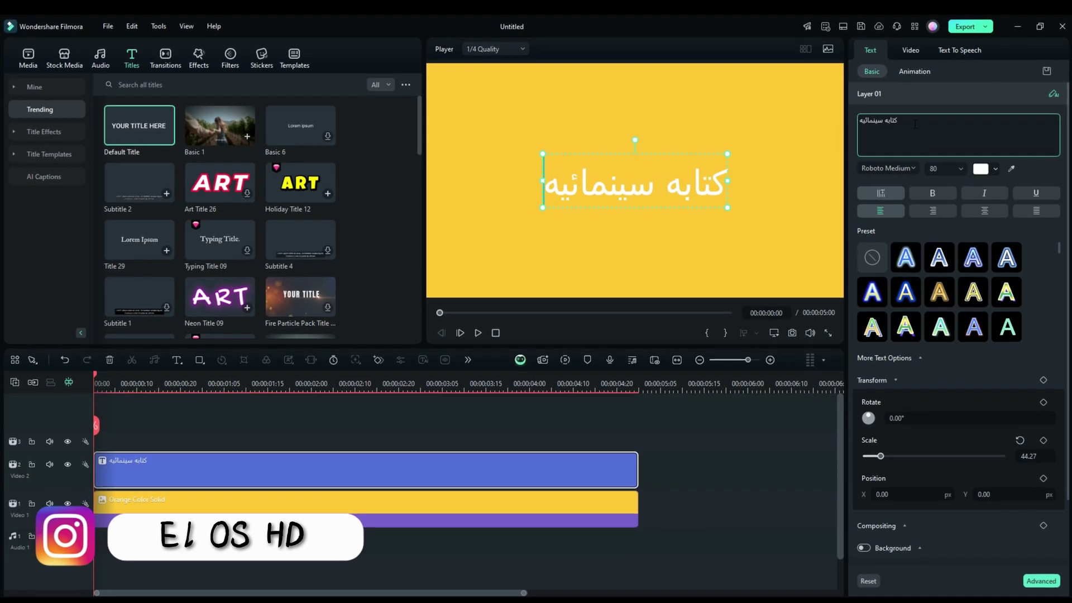
Step: Set the title's font to VIP Arabic Typo and its size to 72
click(885, 166)
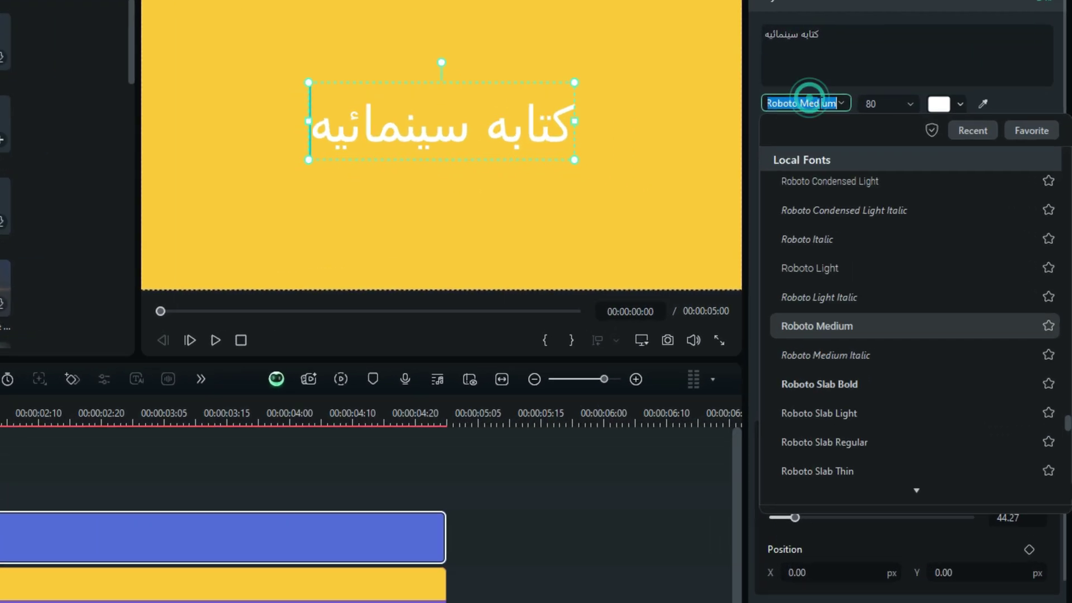
text(vip)
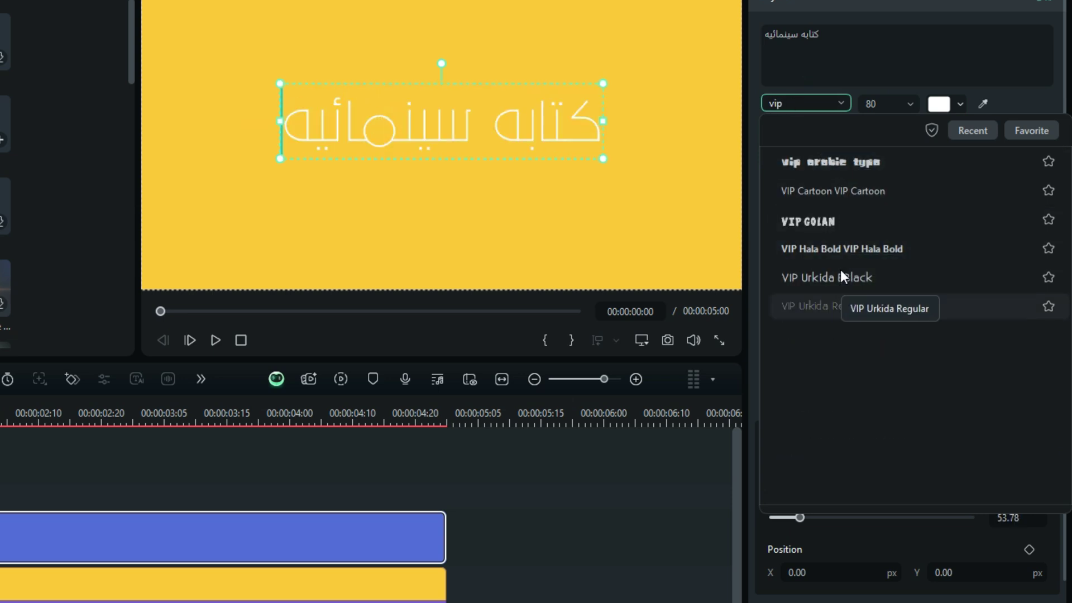
click(842, 165)
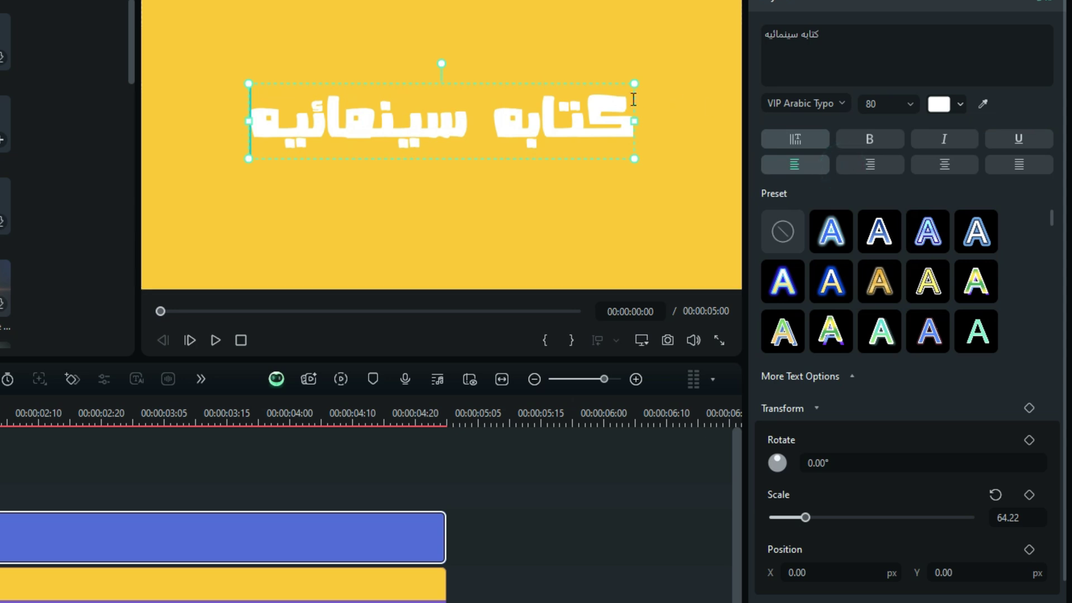
scroll(867, 104, down, 1)
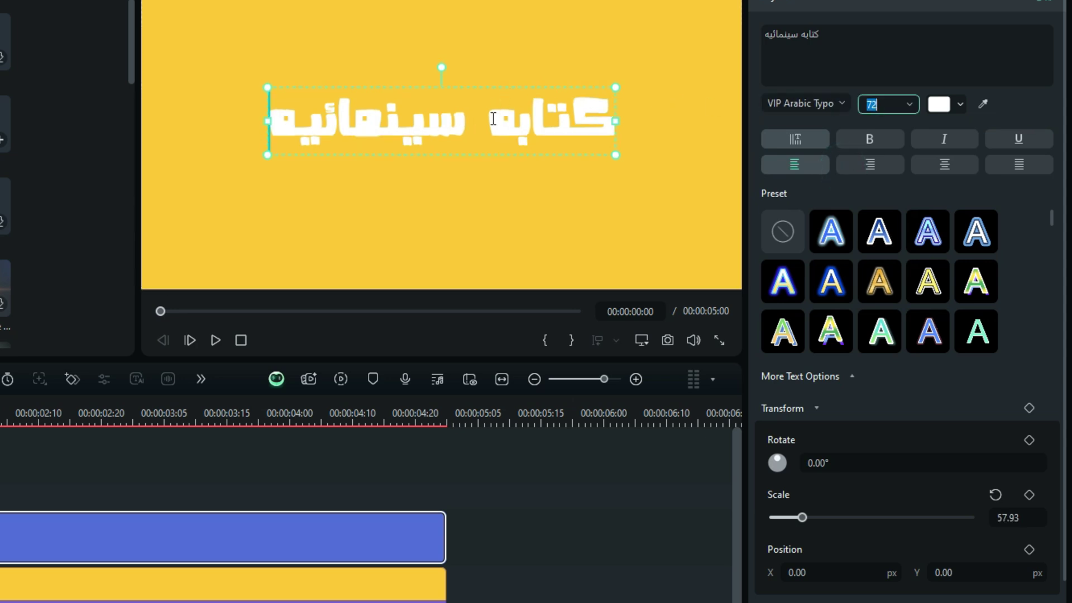
drag(468, 88, 469, 95)
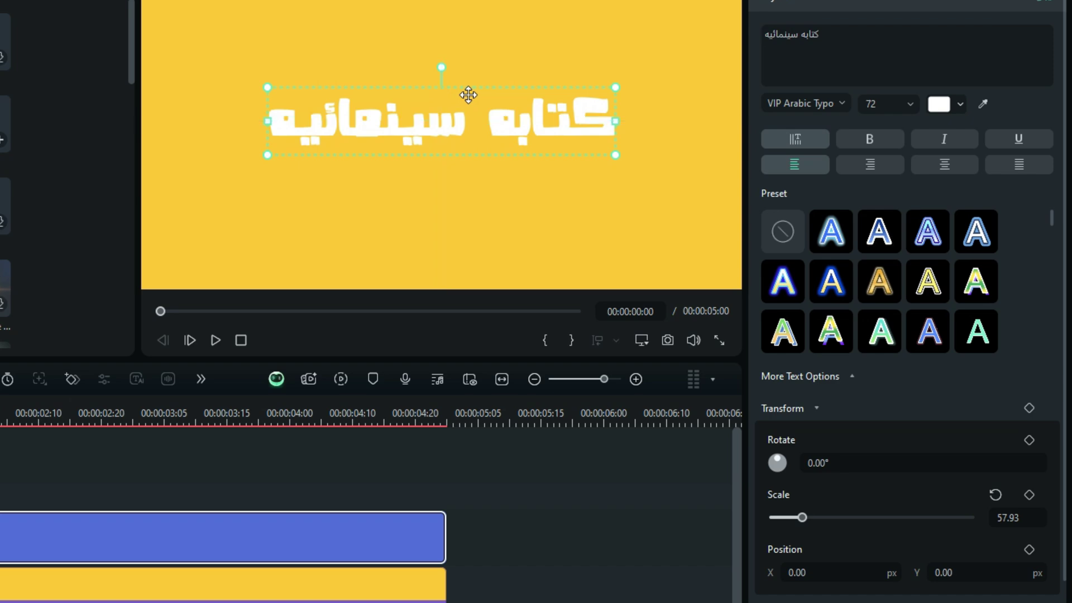
click(235, 473)
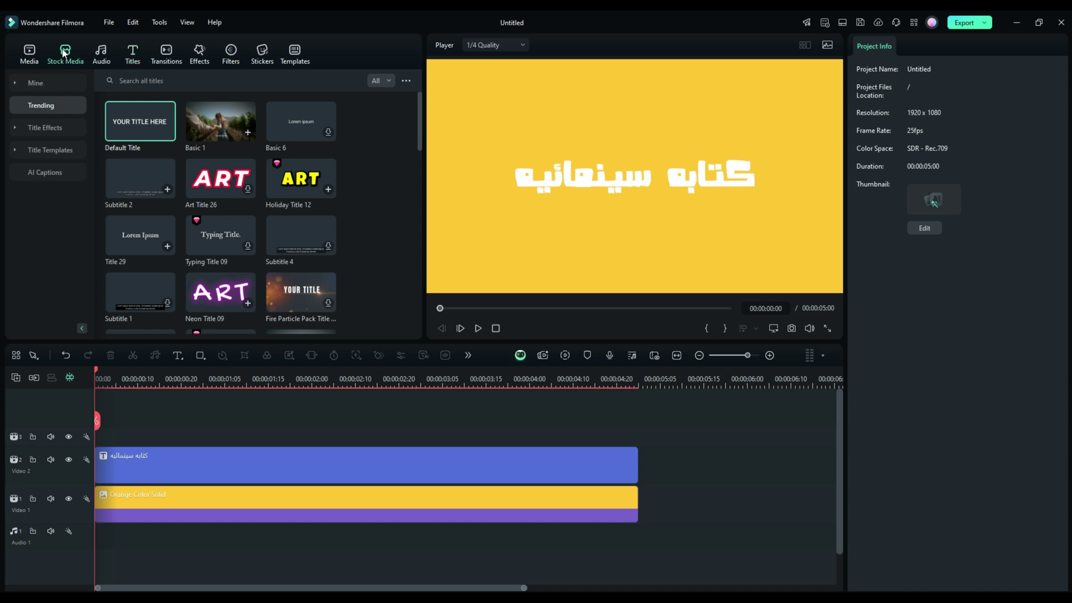
Step: Add the teal Sample Color Solid 17 from the stock library to the track above the title, starting at 00:00
click(64, 53)
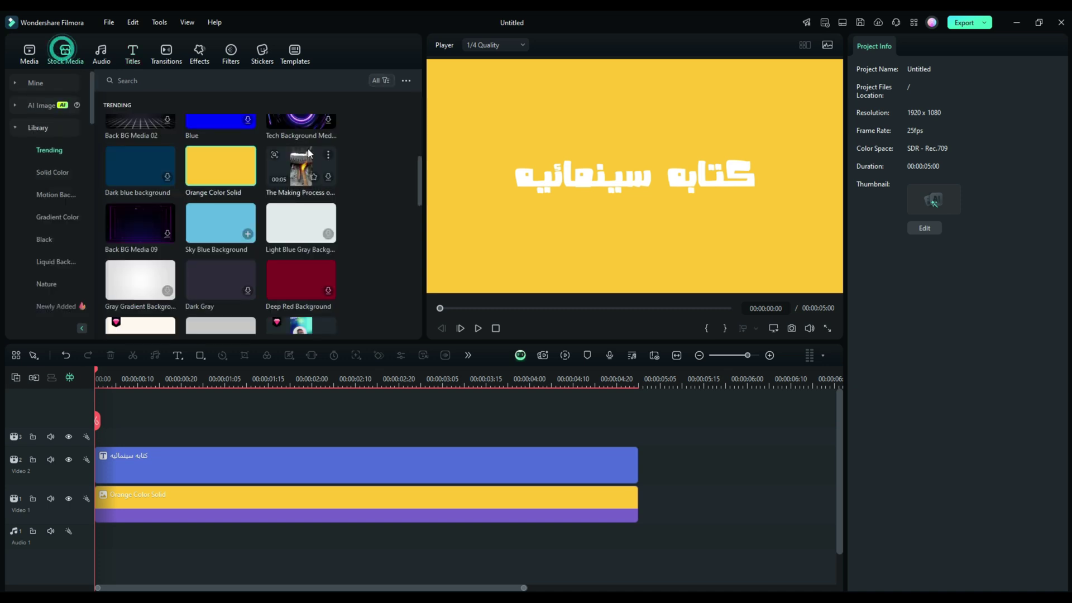
click(216, 220)
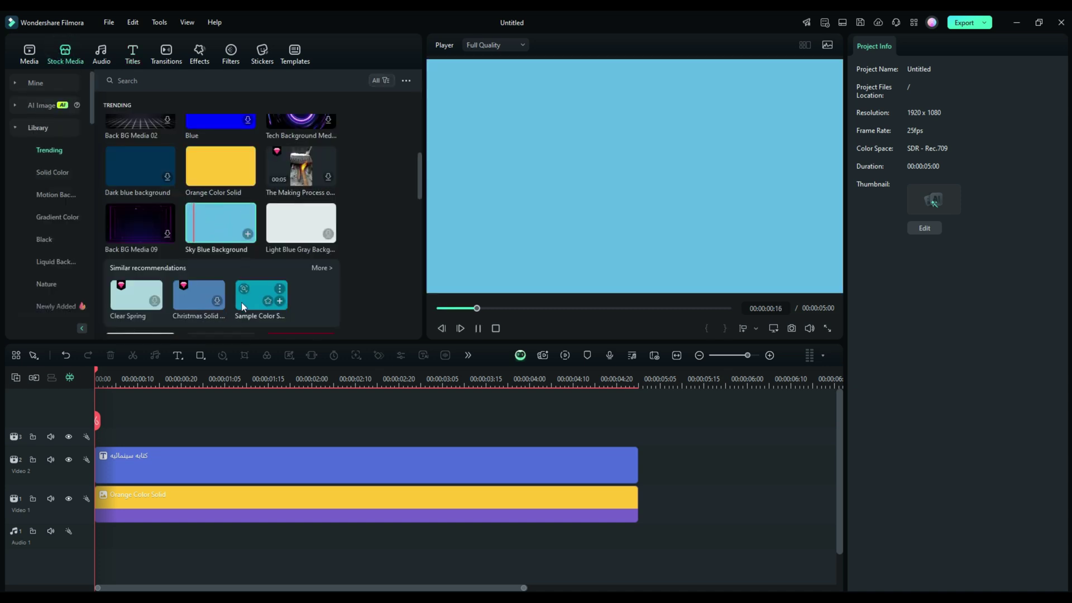
drag(252, 296, 131, 441)
click(364, 402)
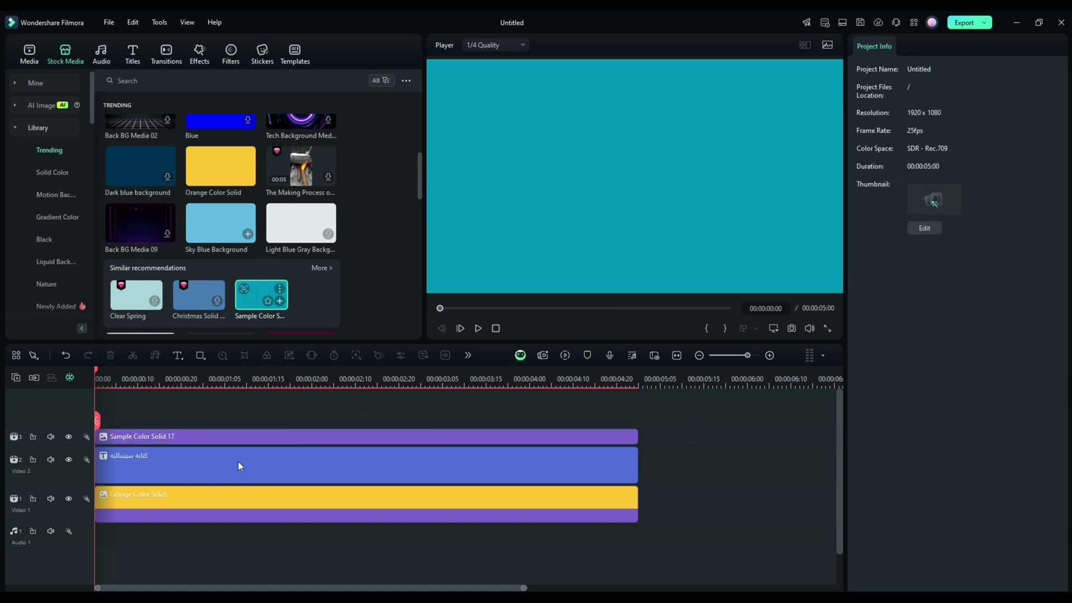
Step: Duplicate the title clip onto a new track above the Sample Color Solid 17 clip
key(alt)
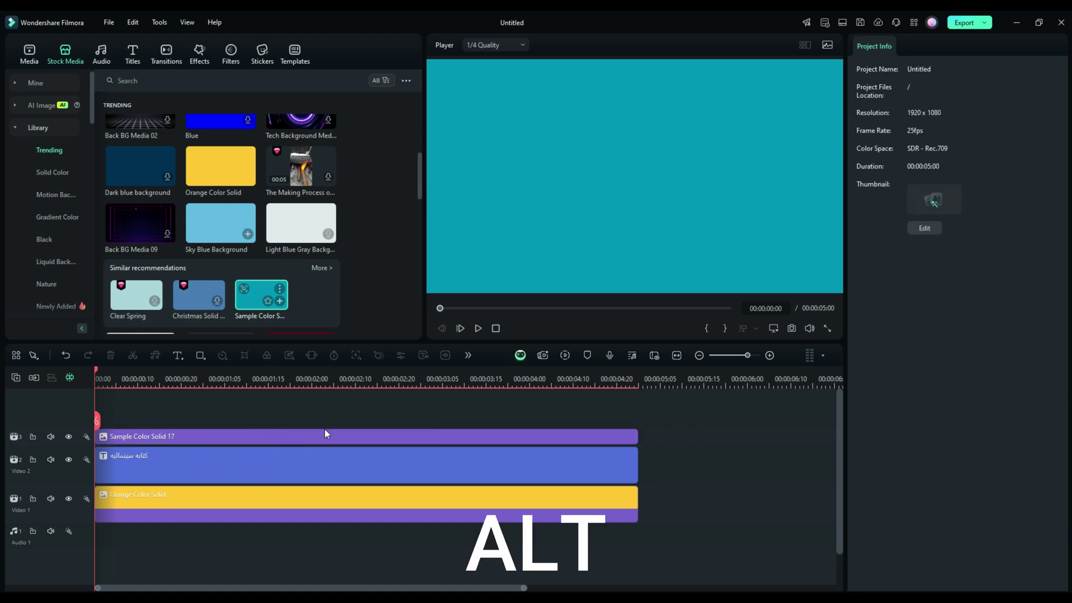
click(295, 467)
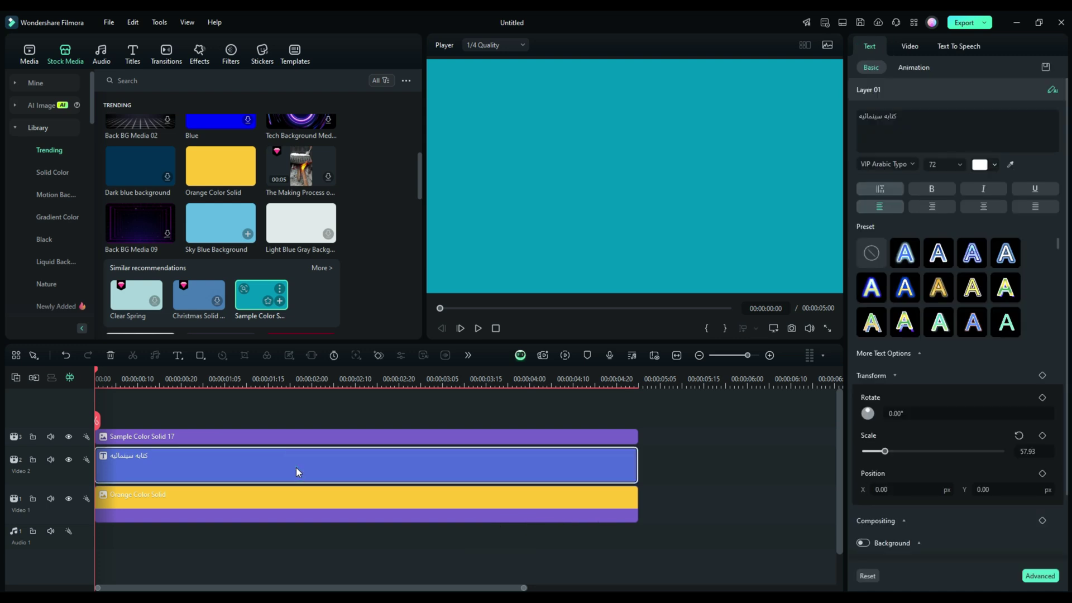
drag(295, 447, 294, 411)
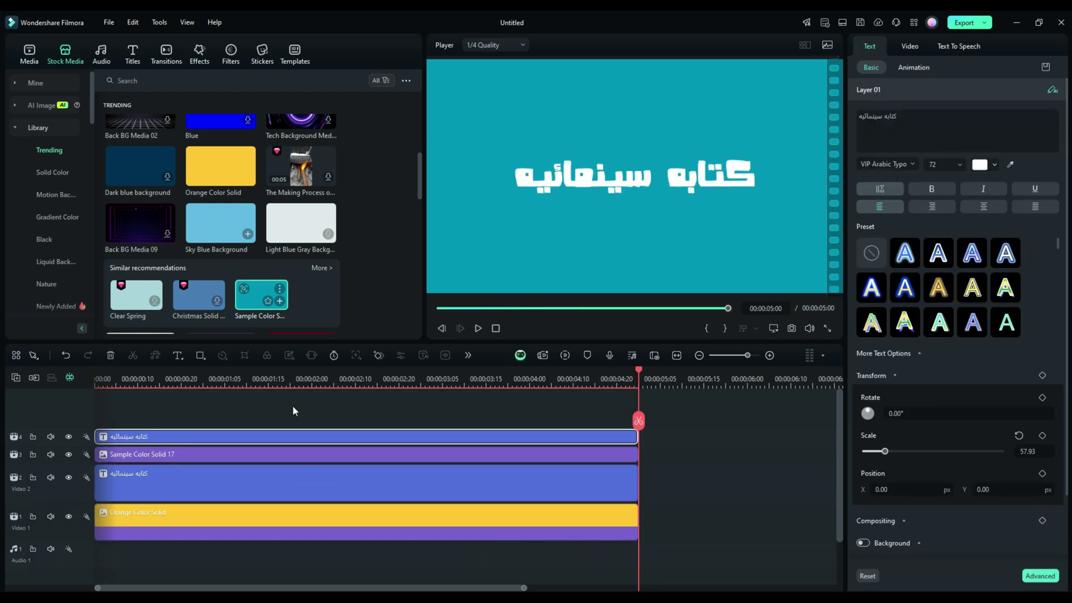
Step: Recolour the top title with the yellow sampled from the orange background, hiding the teal track only while picking the colour
click(296, 382)
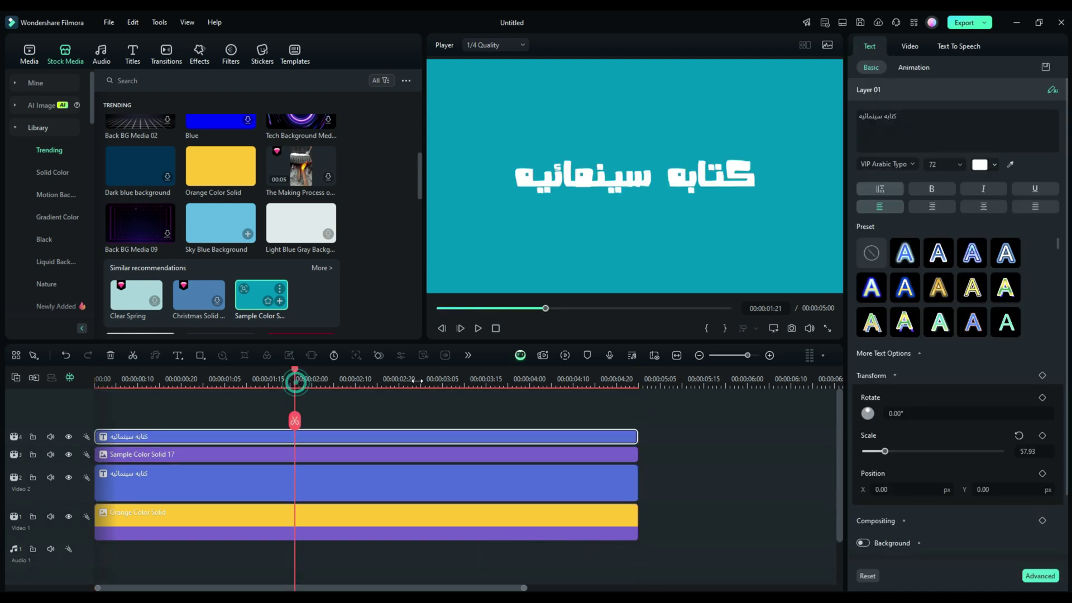
click(379, 437)
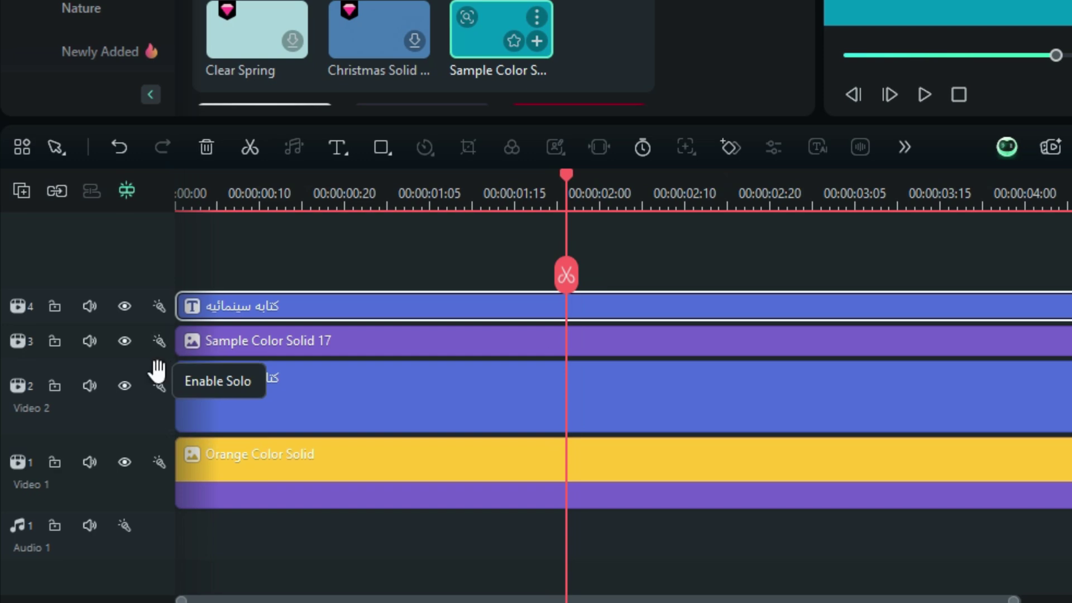
click(160, 341)
click(160, 341)
click(124, 341)
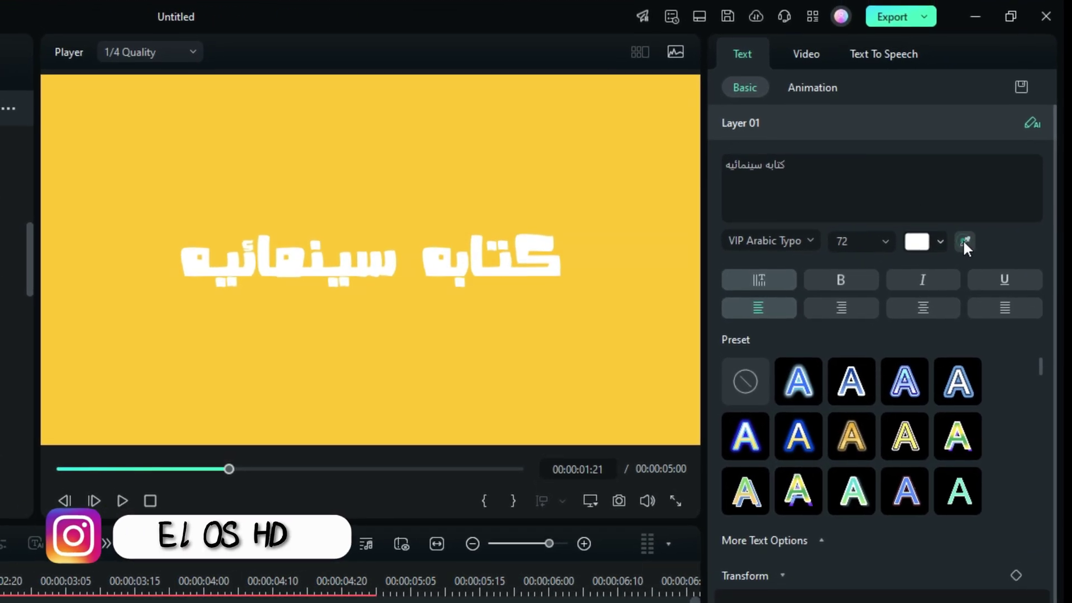
click(965, 244)
click(517, 343)
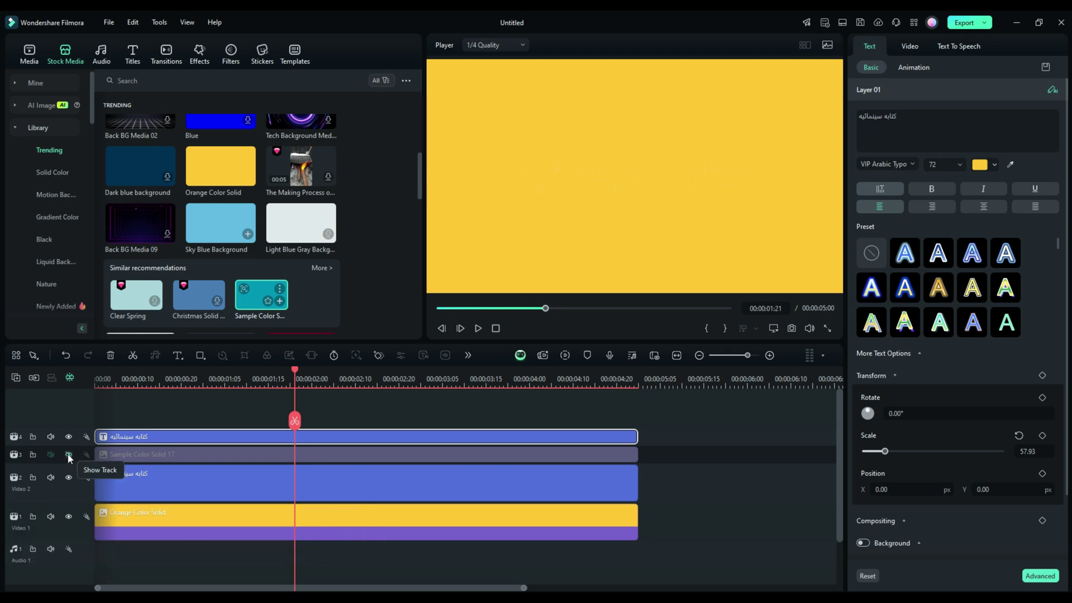
click(69, 455)
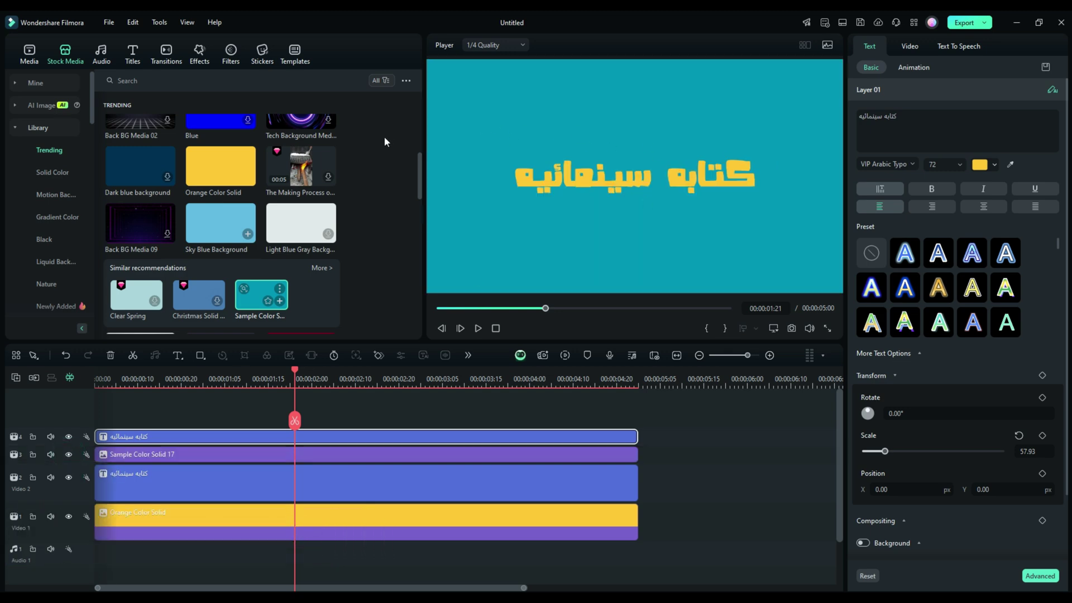
Step: Combine the top title and the Sample Color Solid 17 clip into a compound clip named 1
drag(484, 416, 428, 444)
right_click(429, 443)
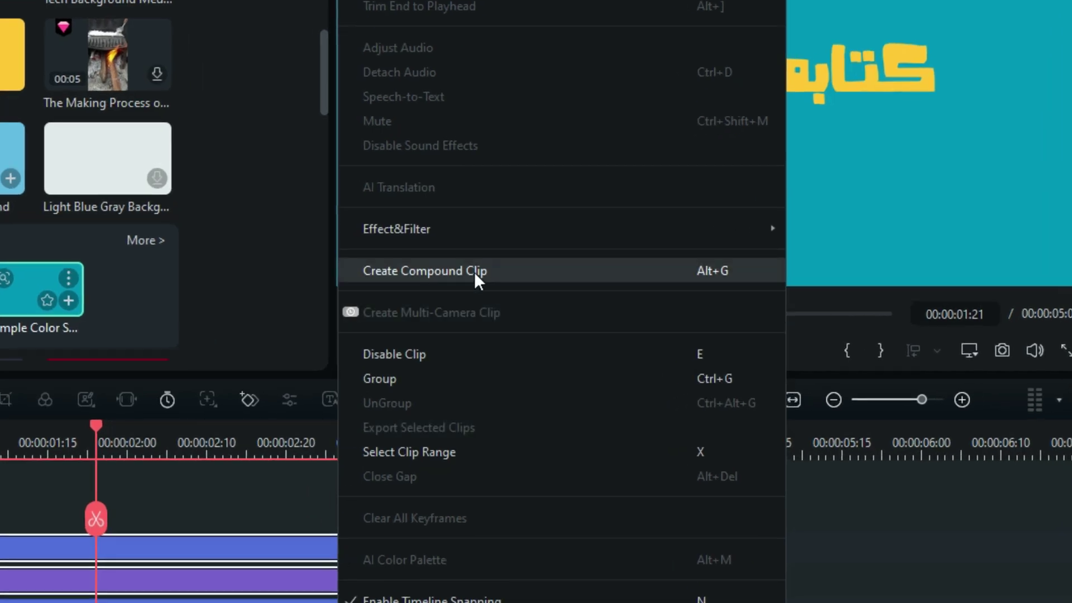
click(502, 287)
click(505, 280)
text(1)
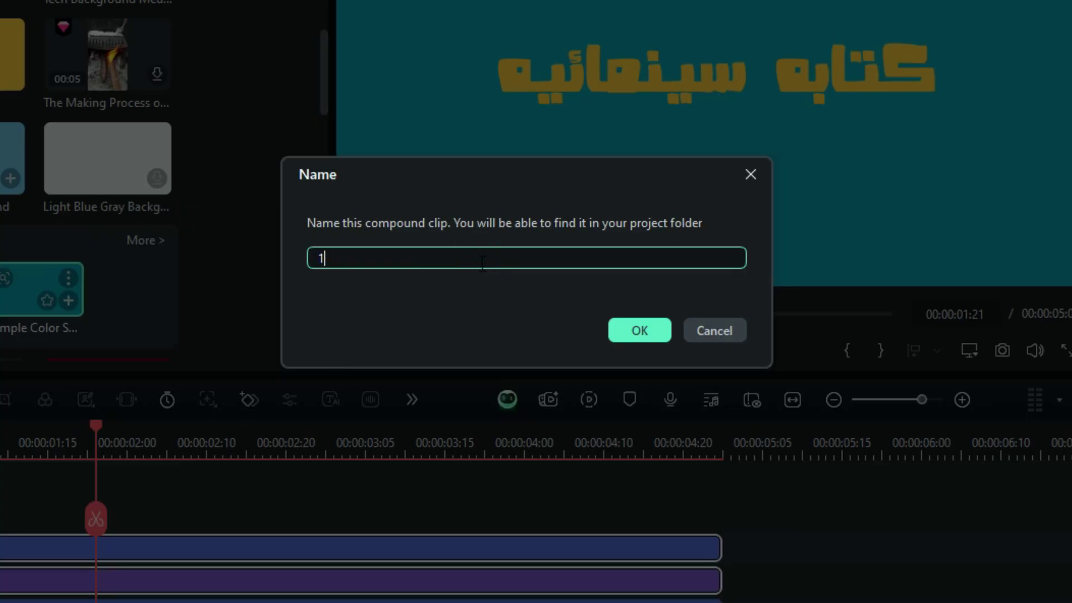
click(649, 330)
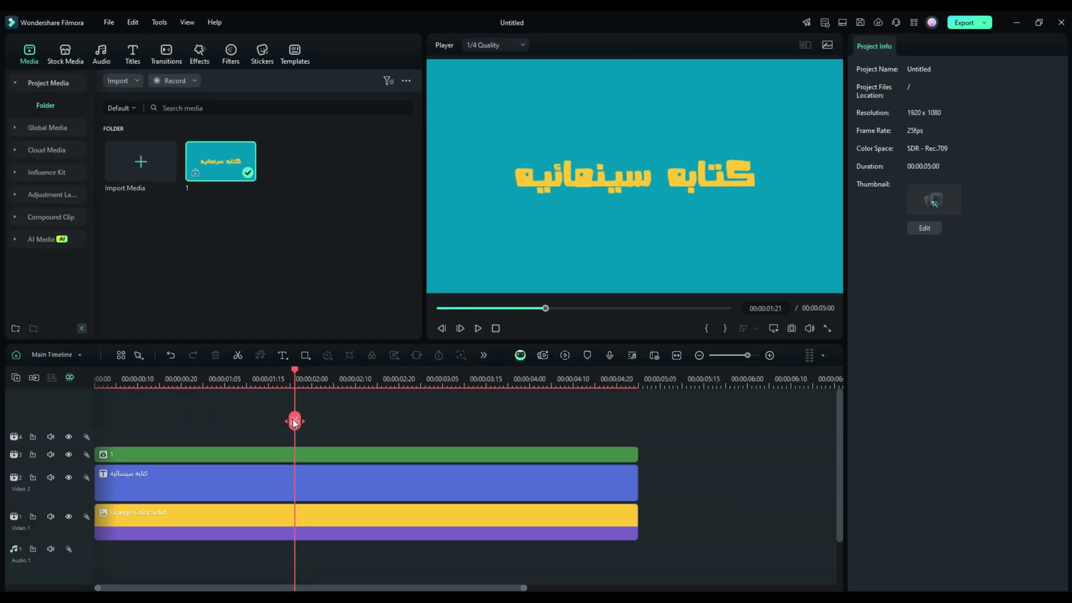
Step: Compare the two title versions at the start of the timeline by toggling the compound clip track's visibility
key(Home)
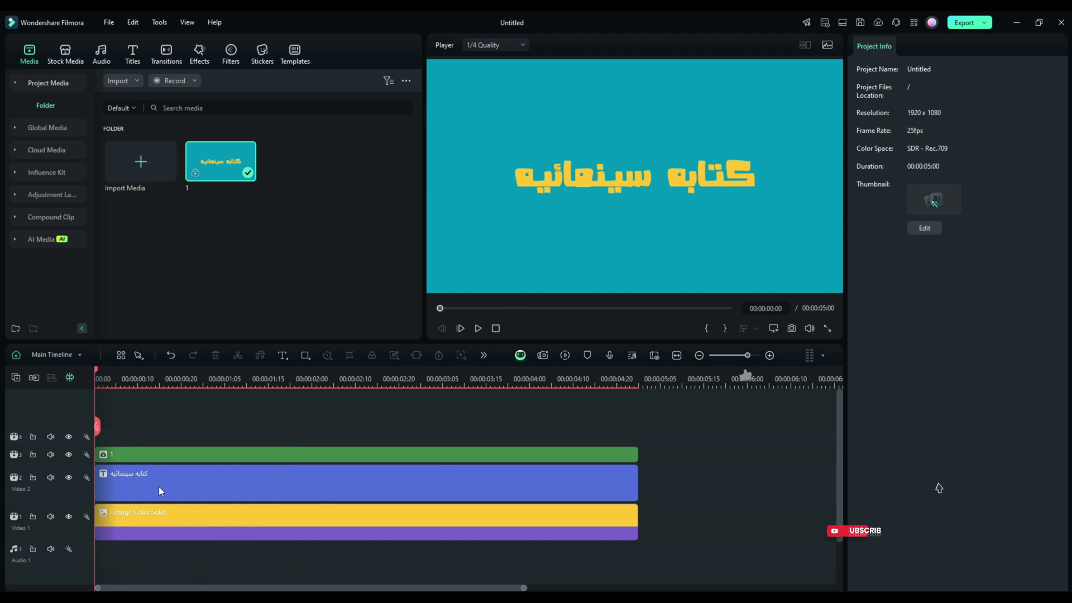
click(77, 452)
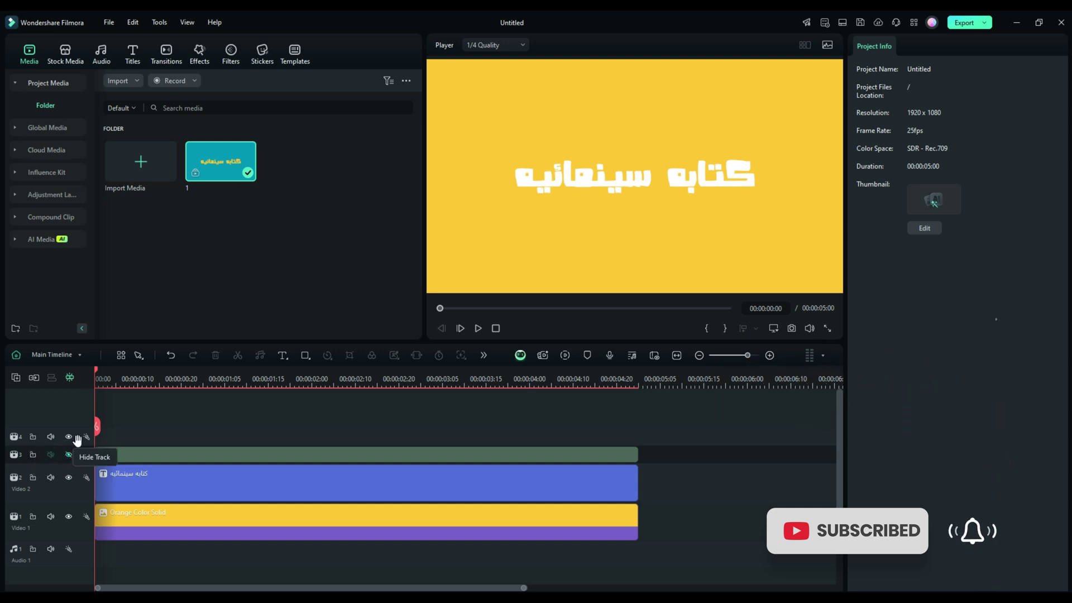
click(70, 454)
Step: Apply an ellipse mask to the compound clip and reduce it to a circle at about 34% scale and 30% width
click(163, 456)
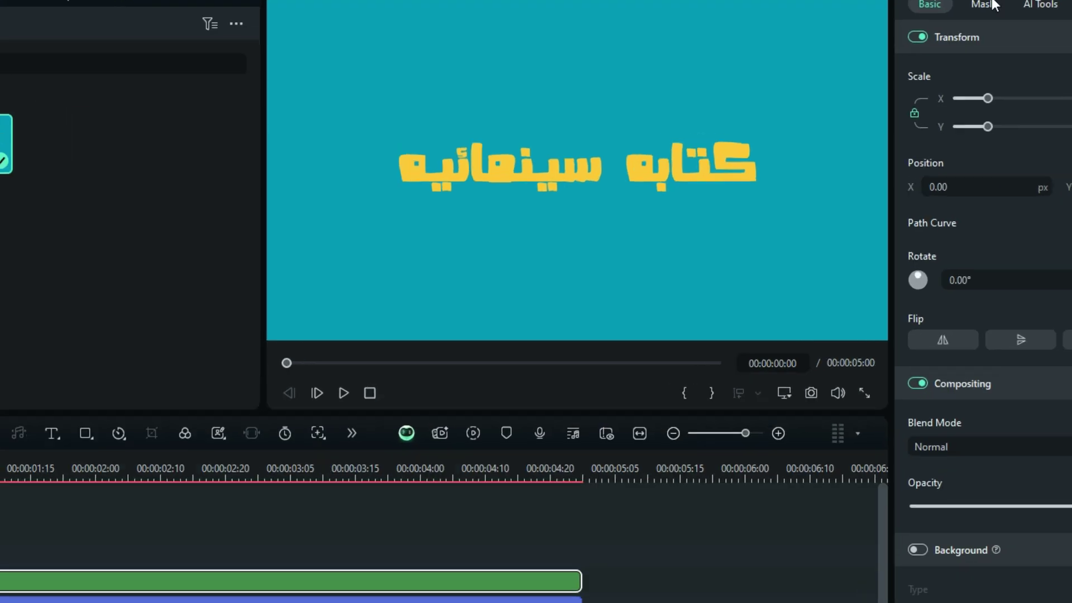
click(906, 67)
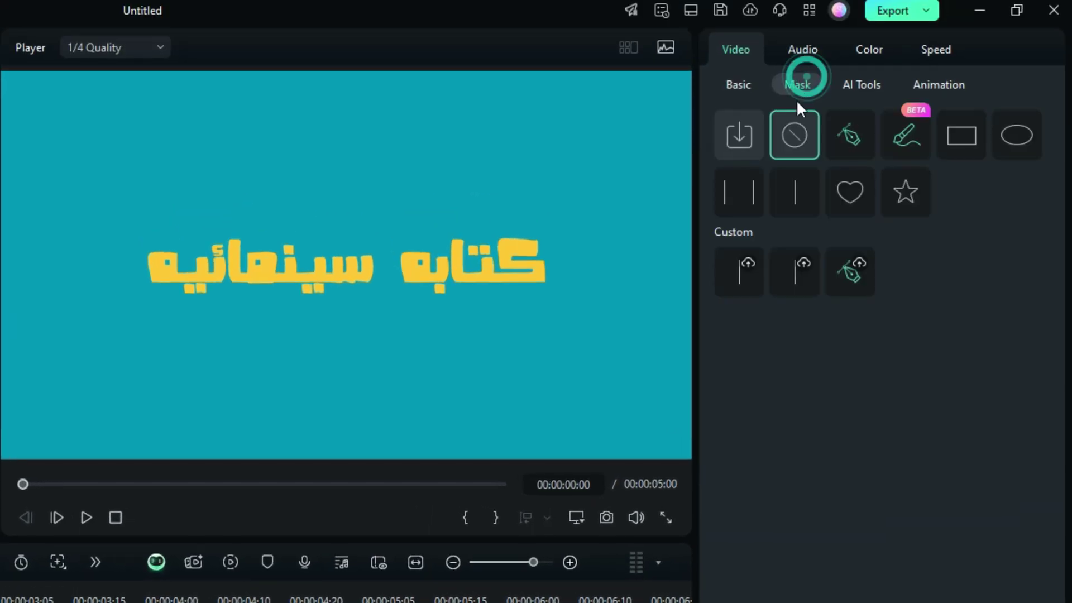
click(1029, 139)
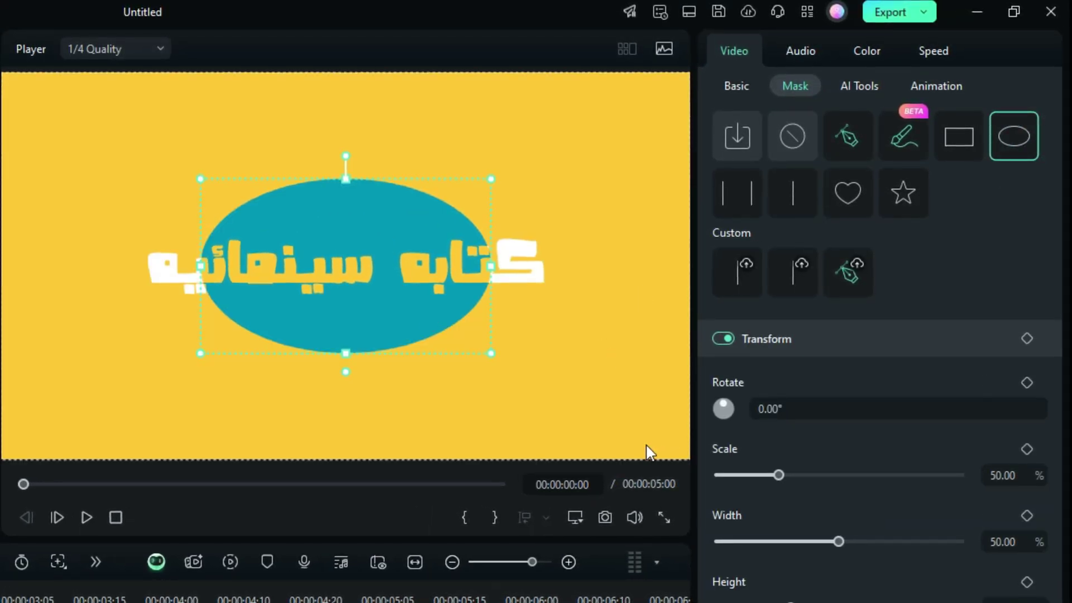
drag(490, 266, 437, 266)
drag(435, 354, 404, 326)
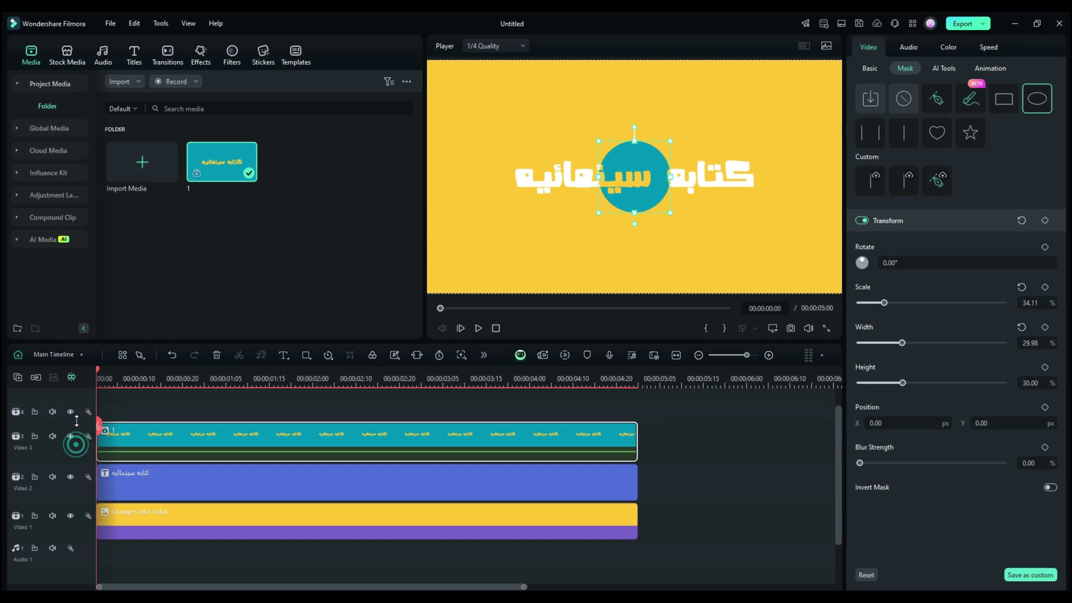
Step: Add a keyframe for all mask transform properties at 00:00:00:10 on the compound clip
click(139, 378)
click(1044, 221)
click(948, 226)
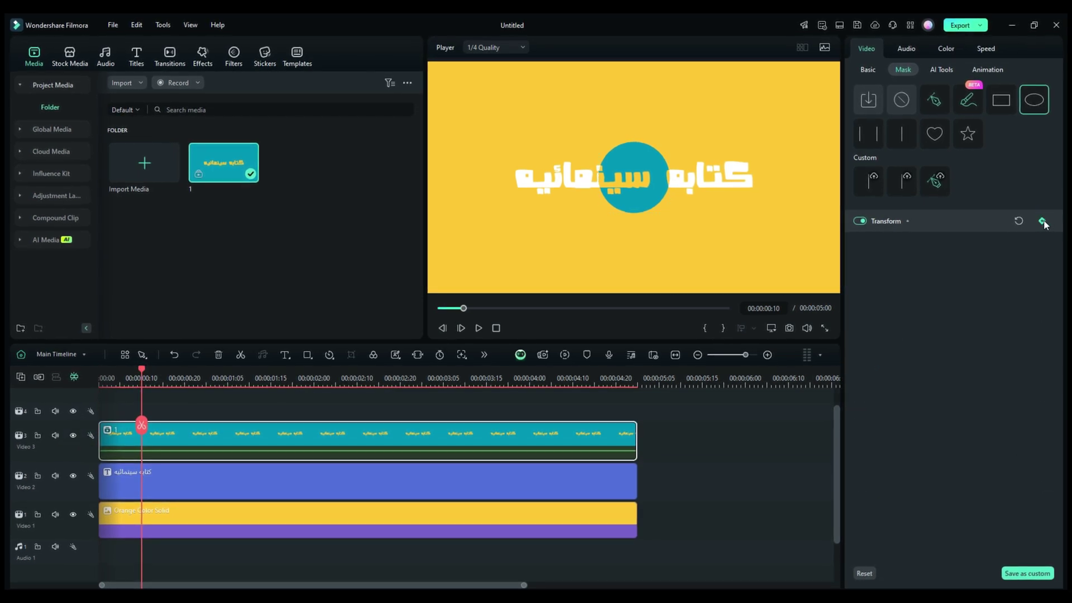
click(945, 225)
Step: Add a second keyframe for all mask transform properties 11 frames after the first one
key(Right)
key(Right)
key(Right)
key(Right)
key(Right)
key(Right)
key(Right)
key(Right)
key(Right)
key(Right)
key(Right)
click(1043, 221)
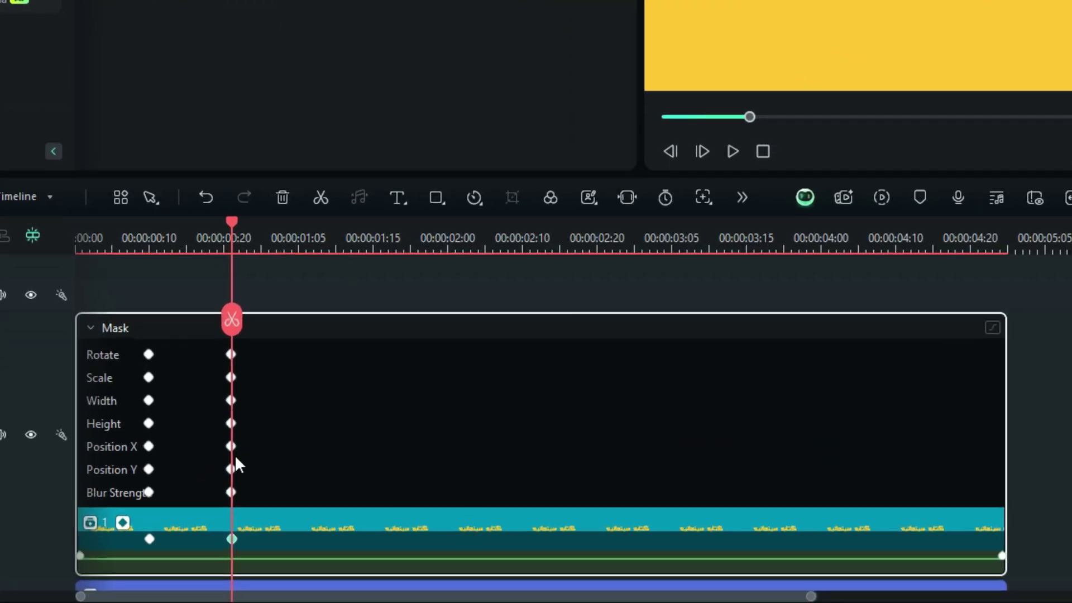
Step: Try to open the curve editor for the mask's second Width and Scale keyframes
click(231, 400)
click(230, 377)
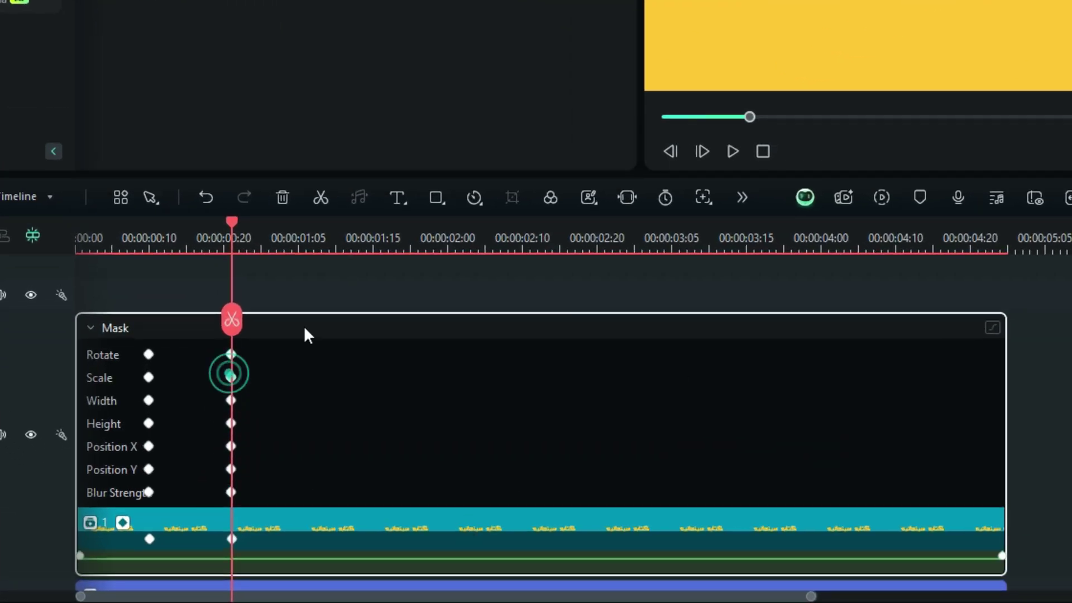
click(993, 326)
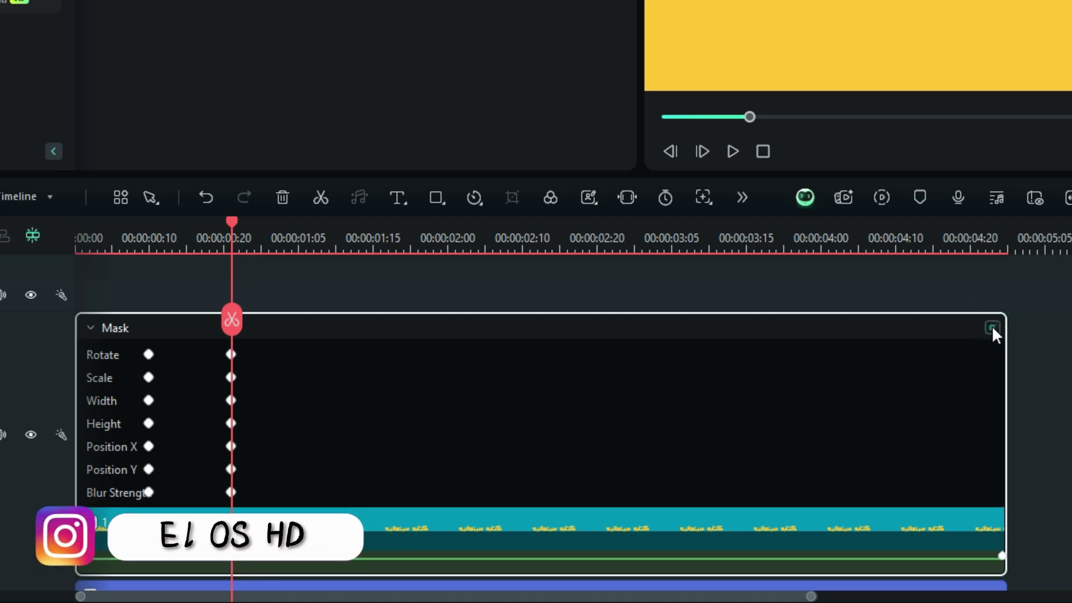
click(992, 326)
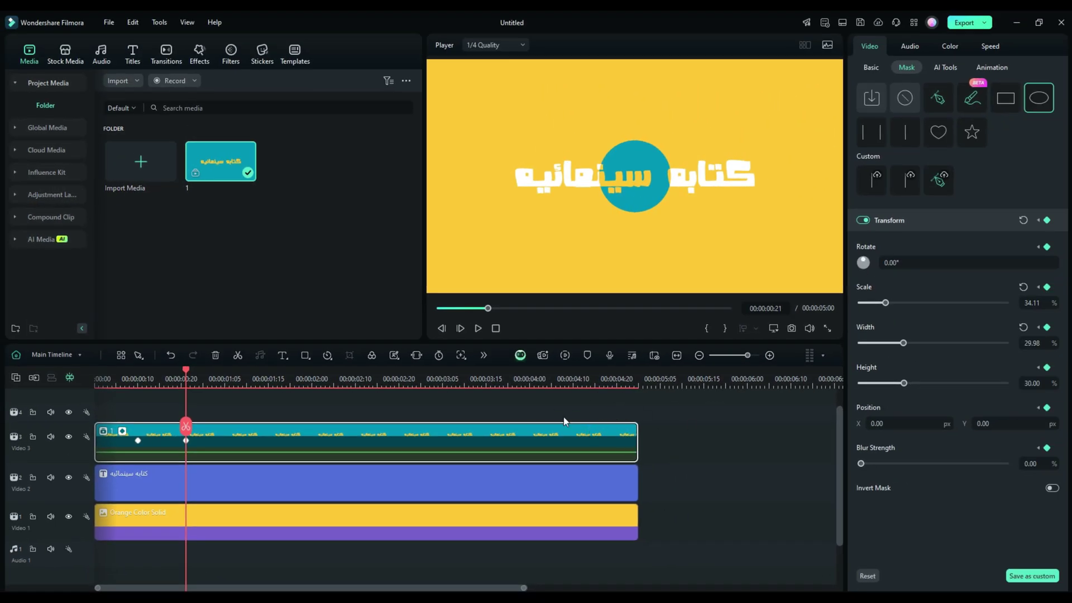
Step: Remove the ellipse mask from the compound clip, search the effects for "image mask" and apply Image Mask to it instead
drag(127, 372, 112, 373)
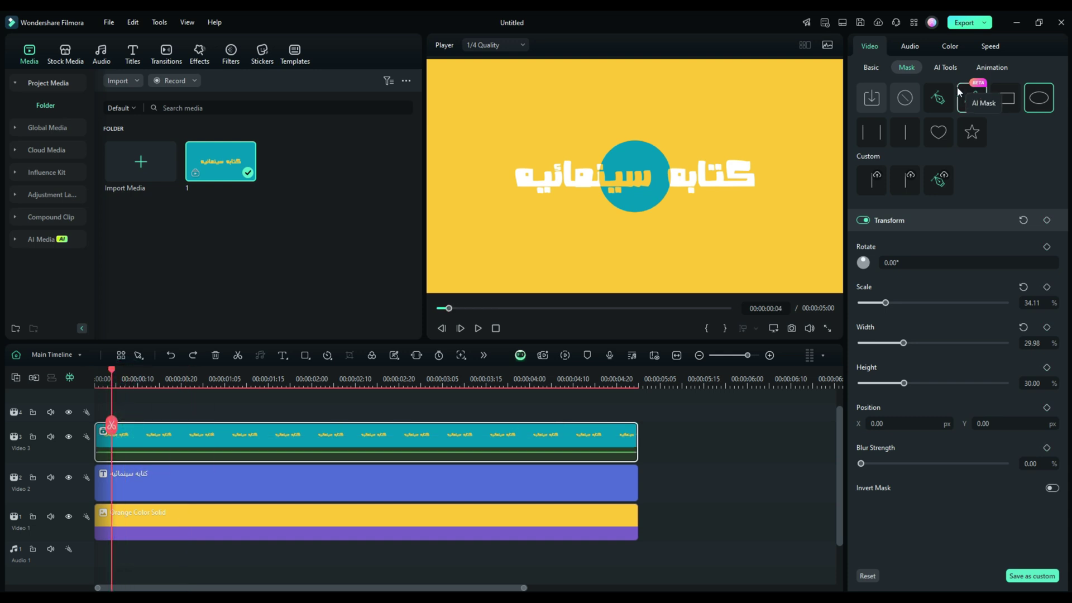
click(906, 100)
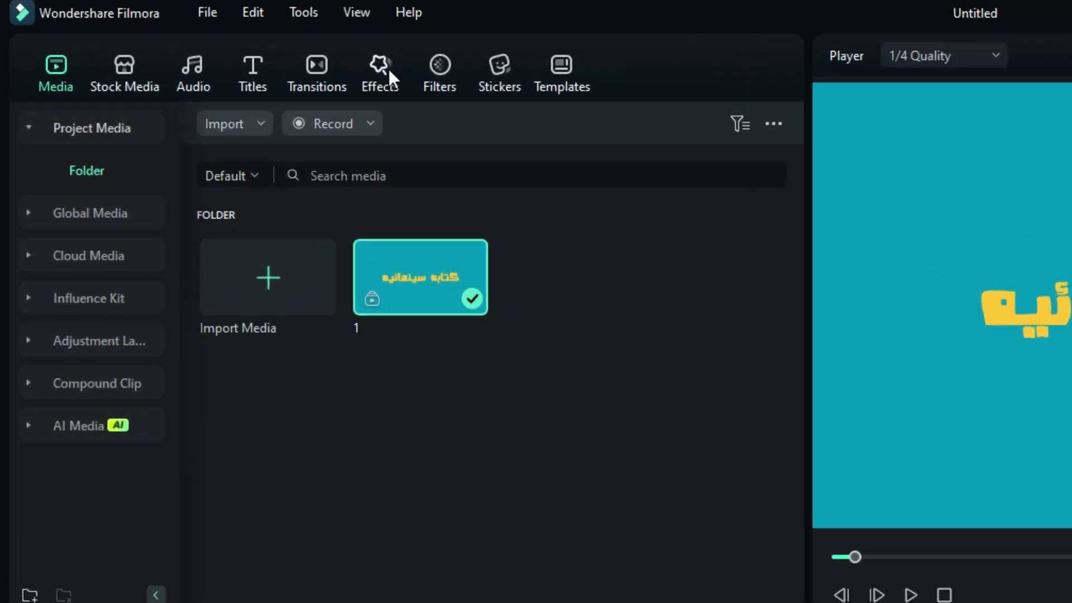
click(388, 69)
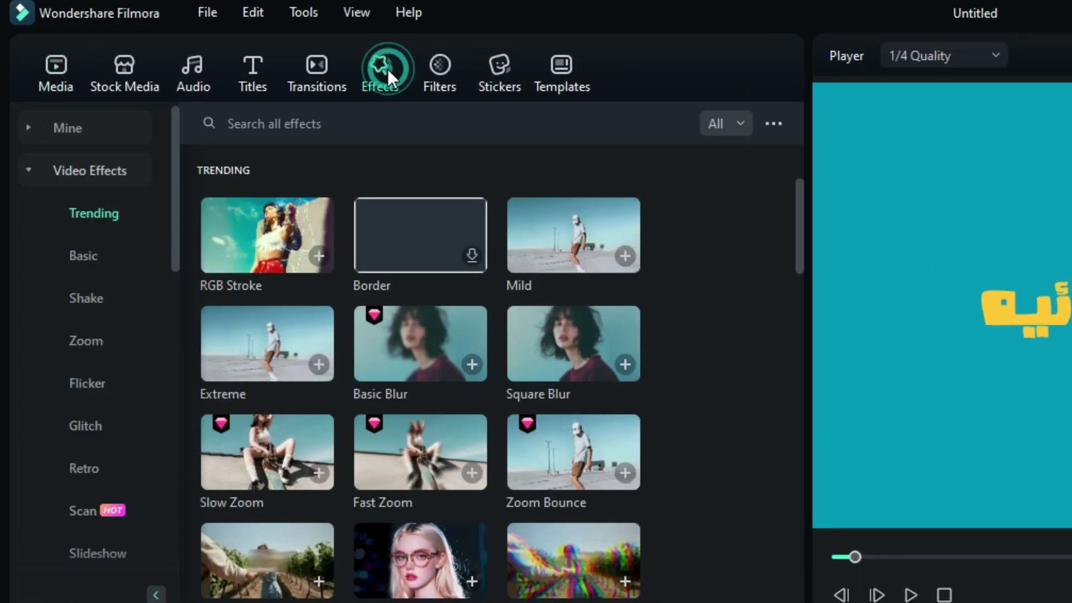
click(232, 127)
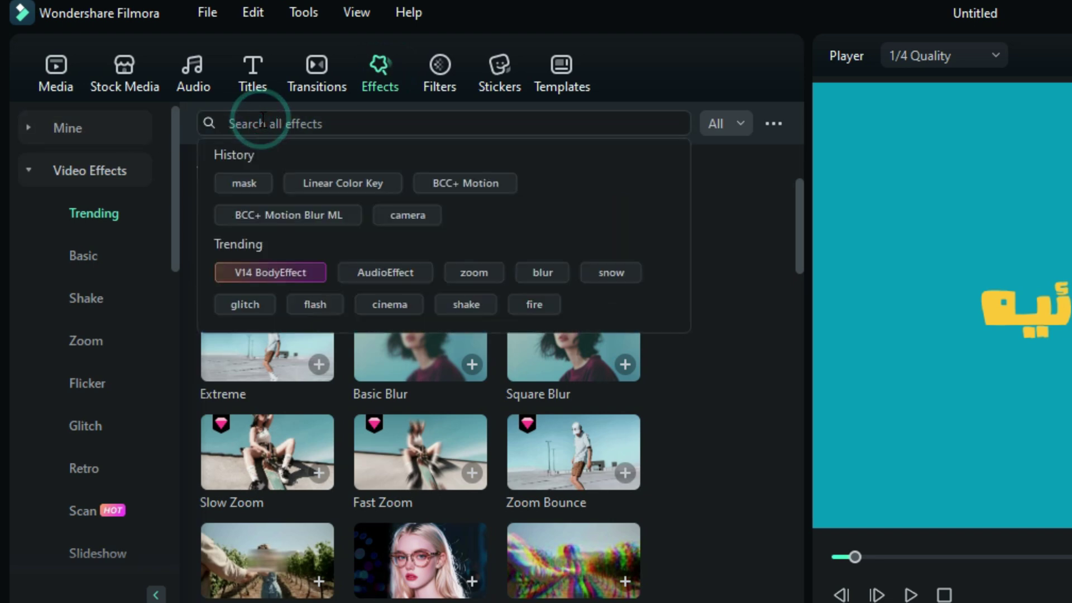
text(image mask)
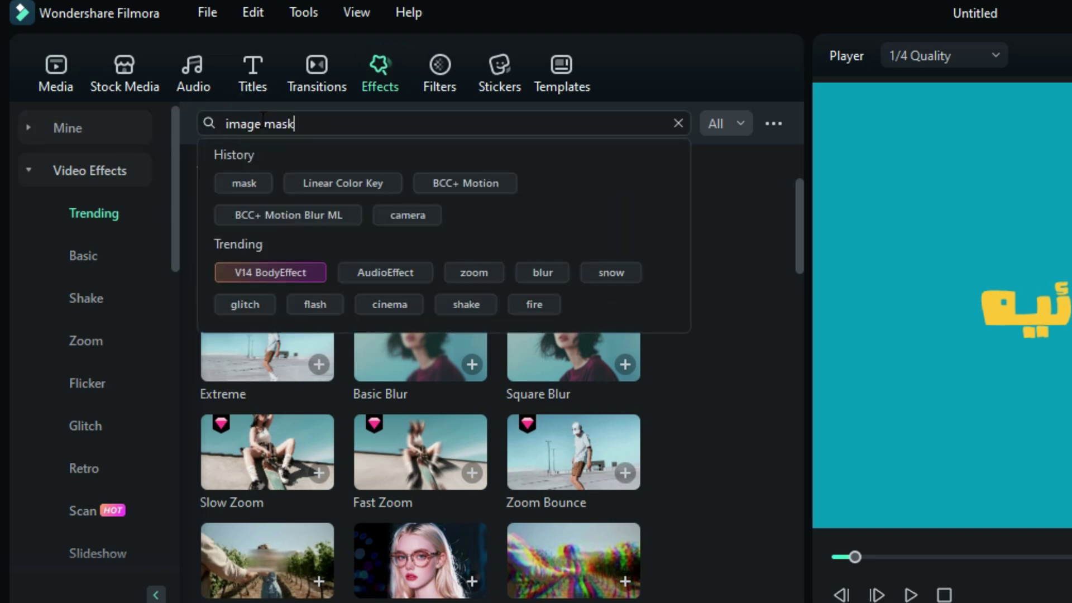
key(Return)
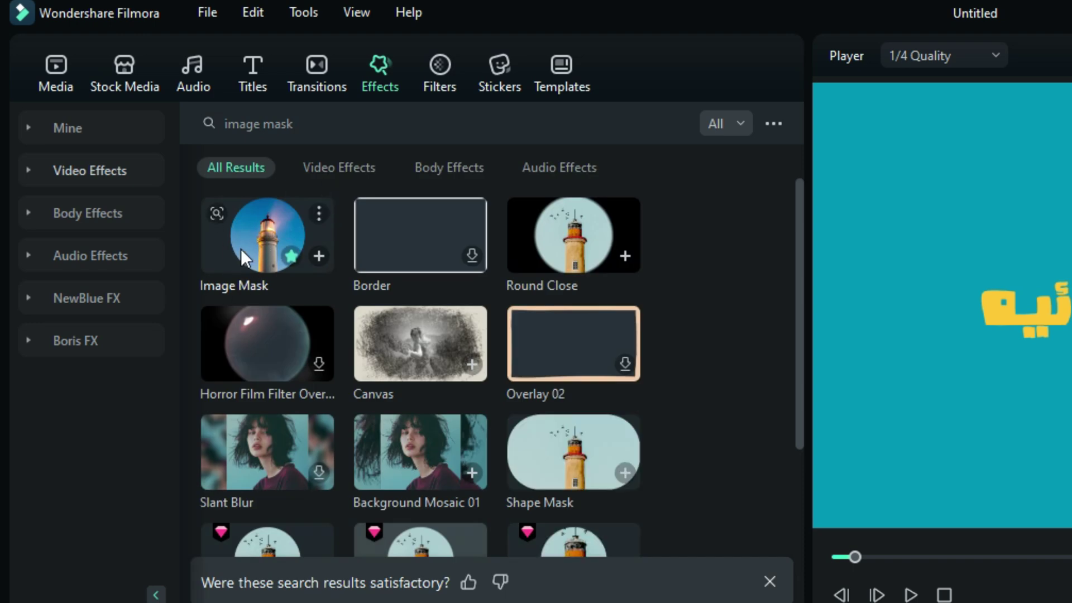
drag(253, 233, 212, 602)
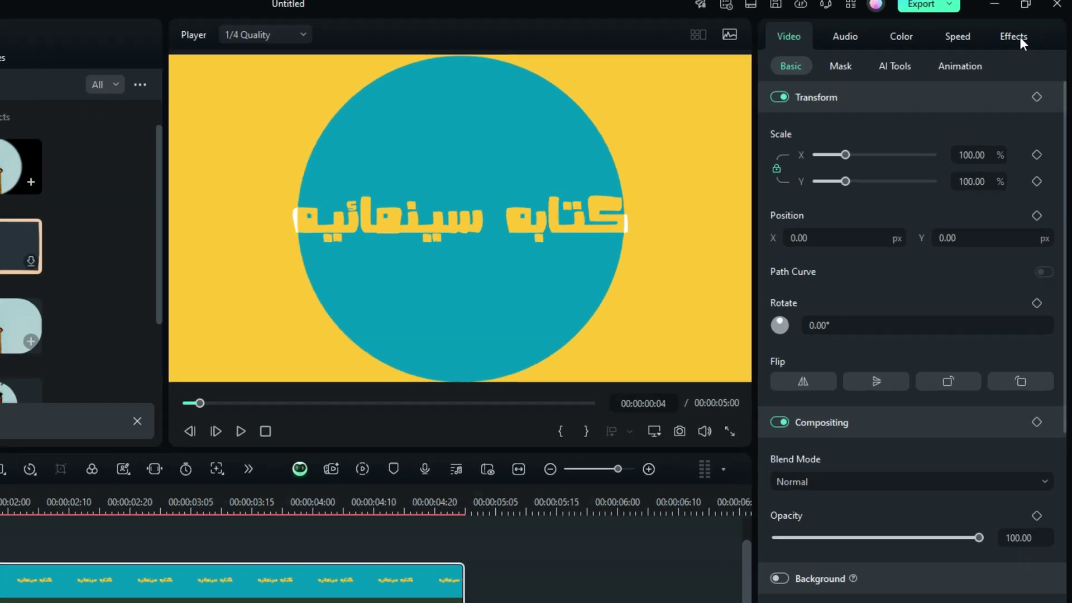
Step: Reduce the Image Mask effect's width and height to 0 on the compound clip
click(1033, 47)
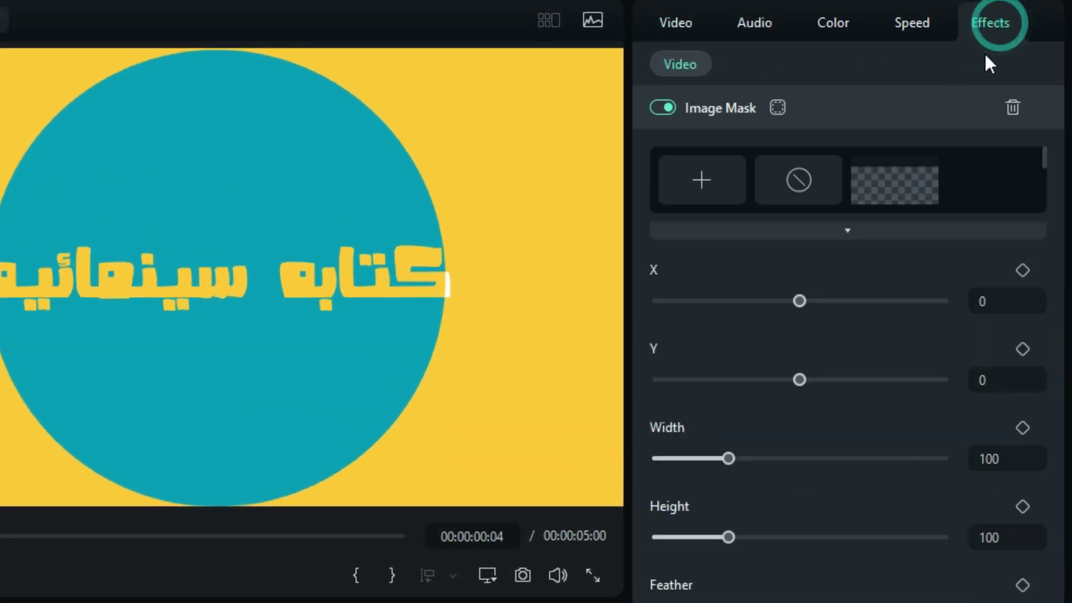
drag(728, 458, 659, 459)
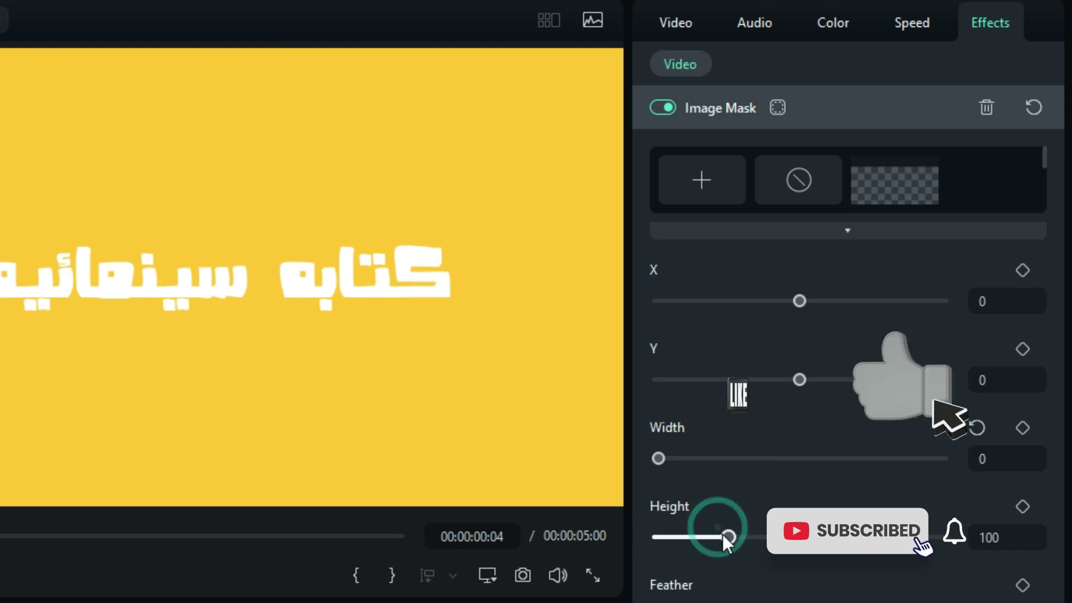
drag(726, 536, 595, 534)
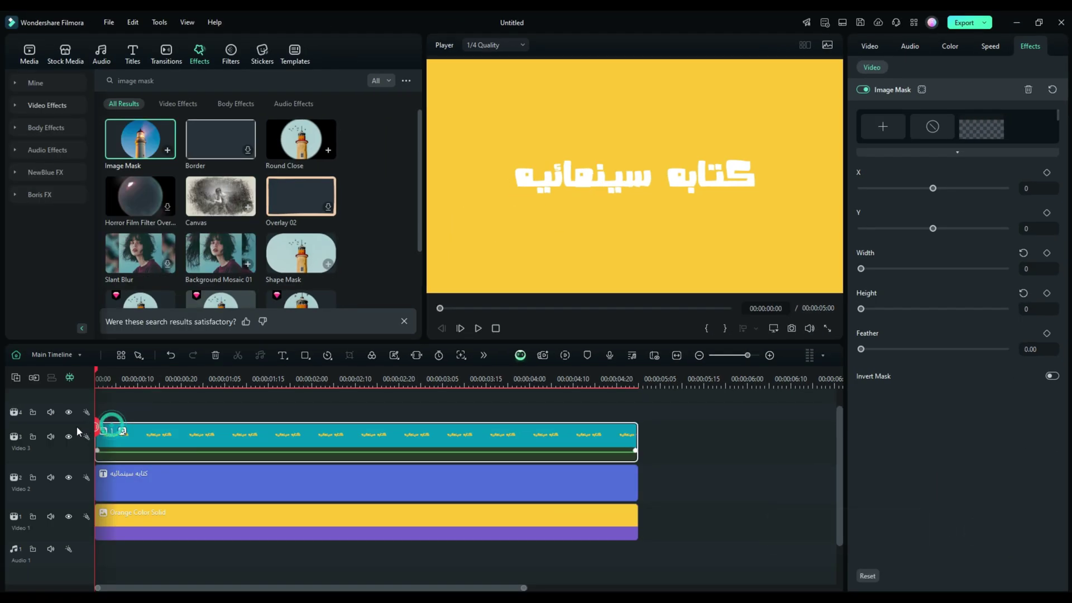
Step: Add keyframes for the Image Mask's width, height, X and Y at 00:00:00:00
click(125, 434)
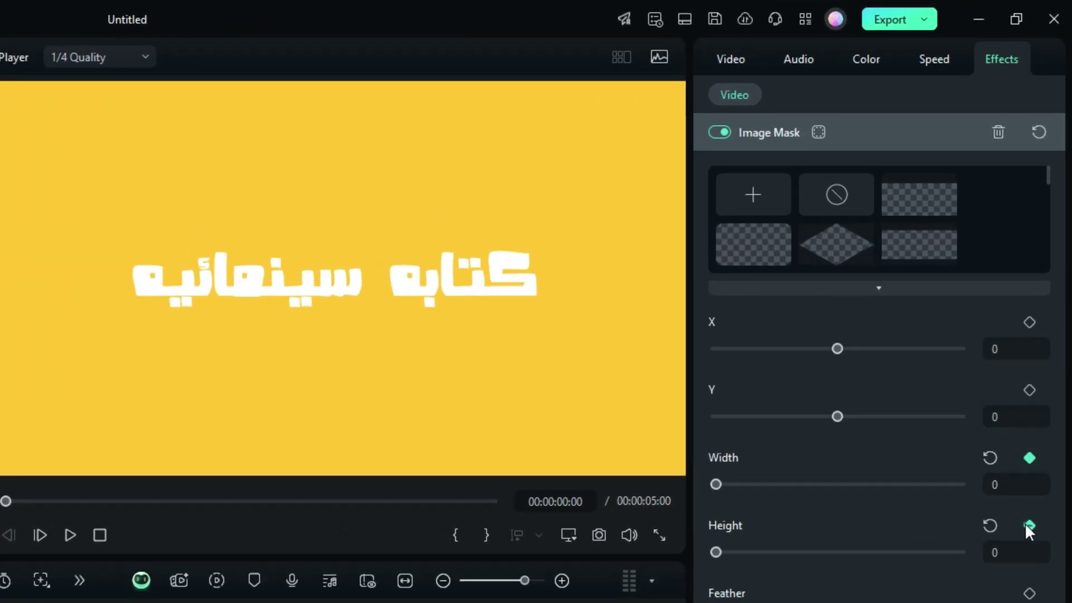
click(1047, 322)
click(1047, 202)
click(1030, 390)
Step: Try out larger circle sizes at the first frame, with widths of 15 and 20 and a height of 20
drag(713, 479, 730, 480)
drag(716, 552, 727, 551)
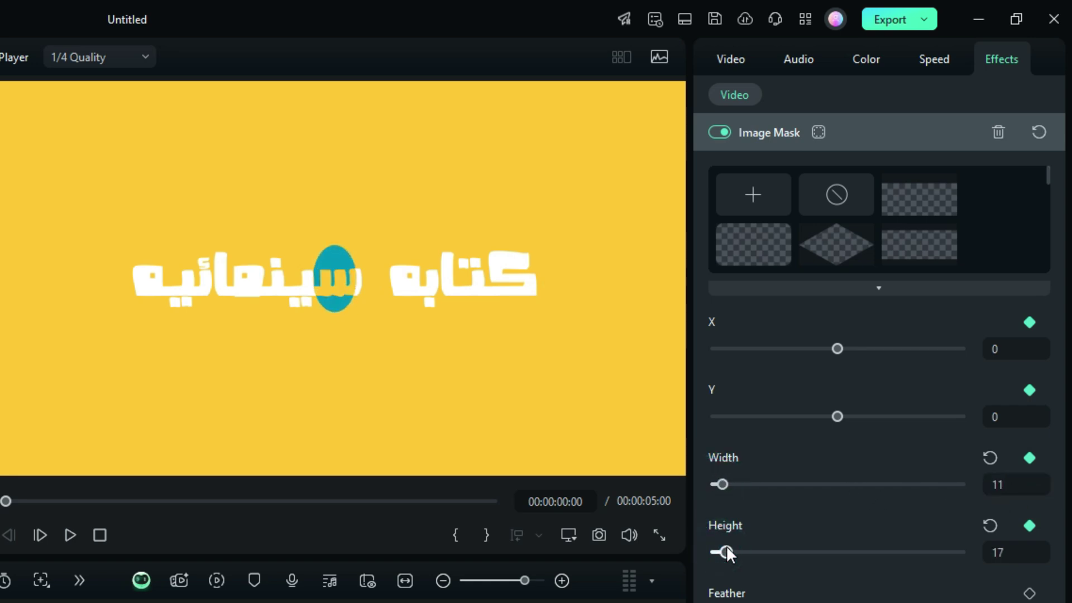
double_click(1017, 486)
text(15)
key(Return)
double_click(1018, 486)
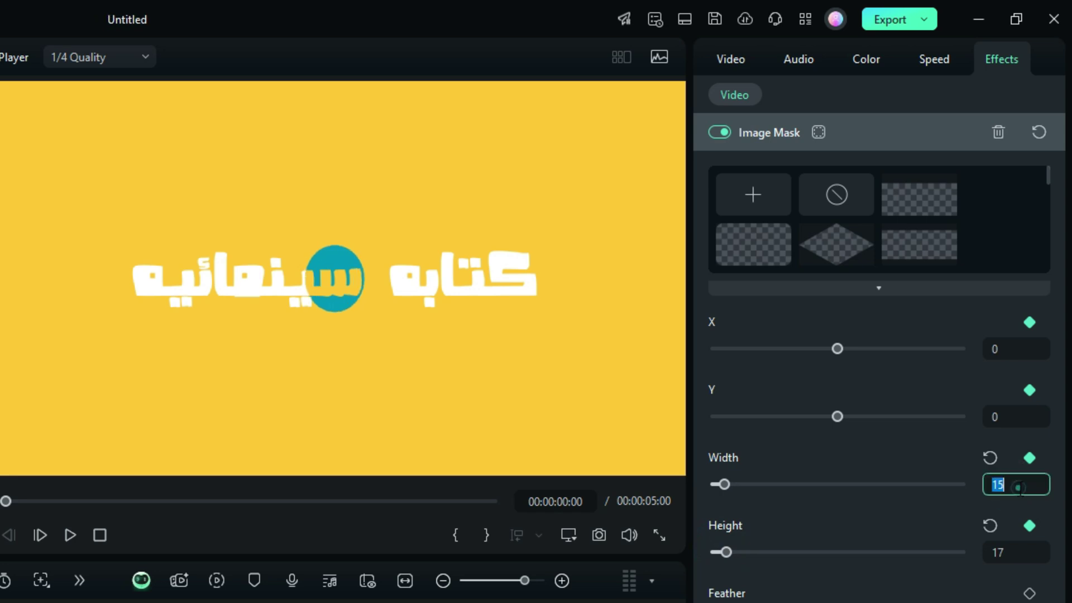
text(20)
key(Return)
double_click(1017, 553)
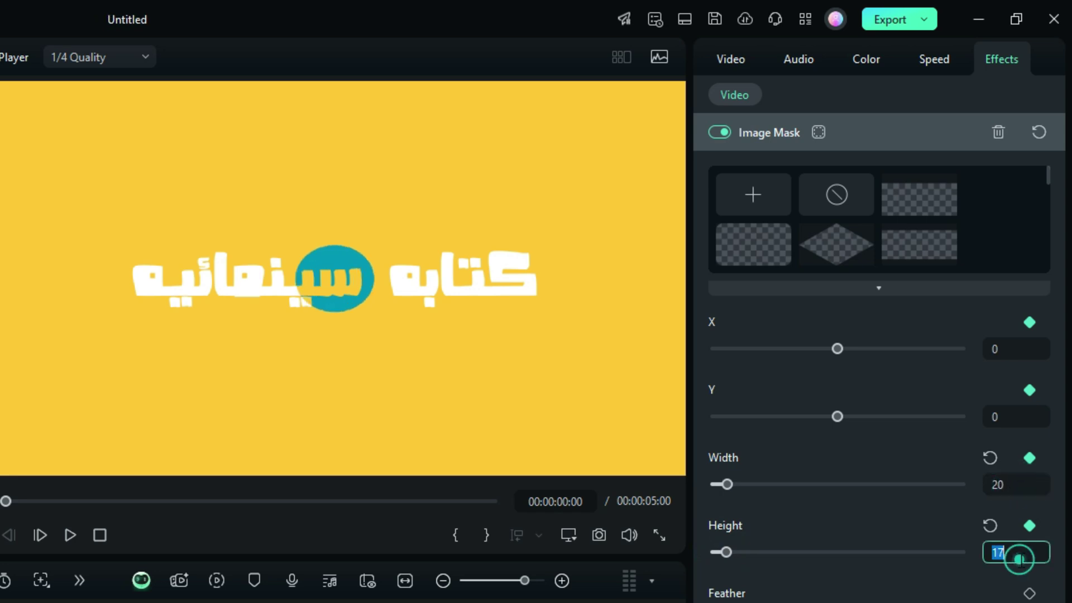
text(20)
key(Return)
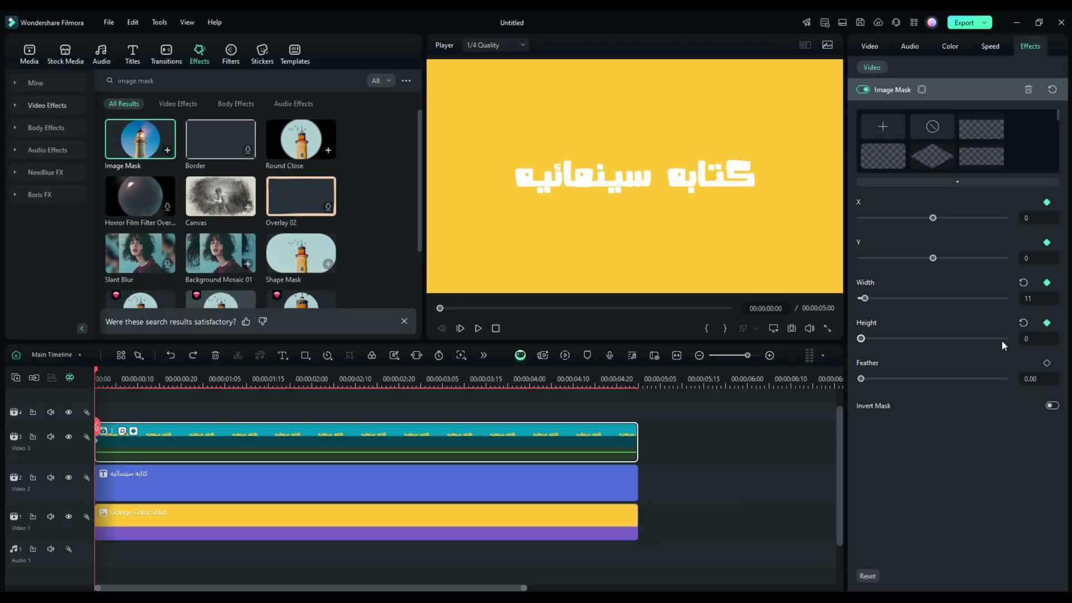
Step: Set the Image Mask's width and height to 15 at 00:00:00:08
drag(96, 428, 129, 431)
text(15)
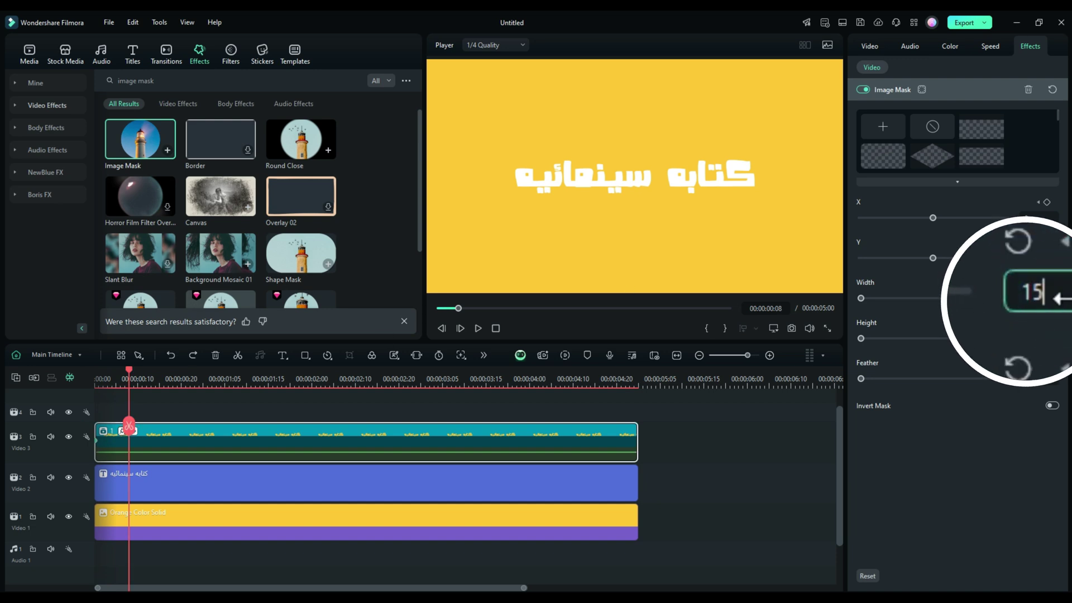
key(Tab)
text(15)
key(Return)
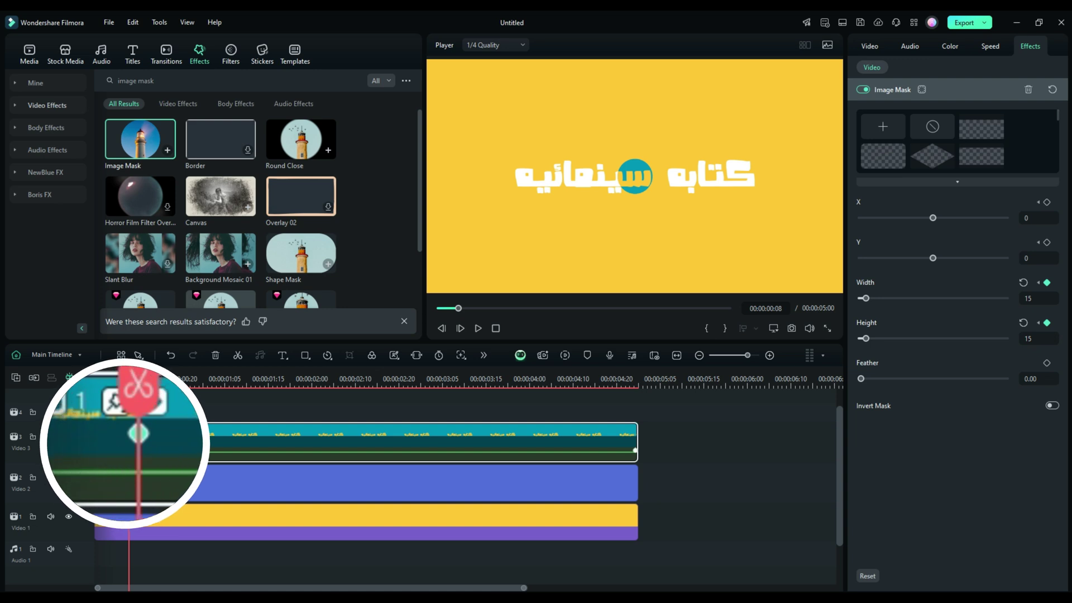
Step: Add width and height keyframes for the Image Mask at 00:00:00:19 and 00:00:01:03
drag(129, 424, 178, 427)
click(1047, 282)
click(1047, 323)
drag(180, 429, 216, 427)
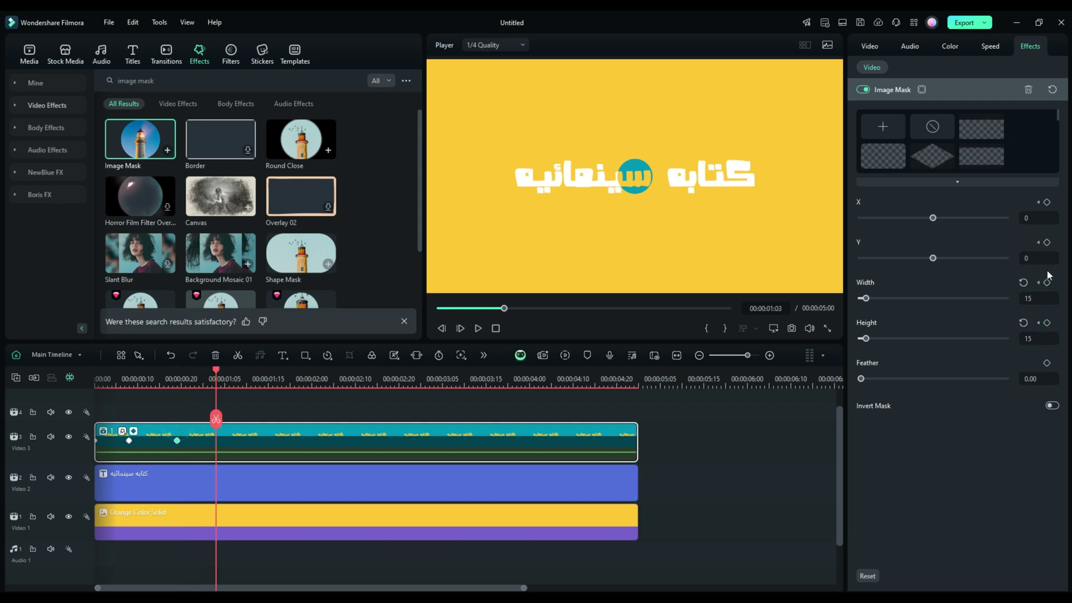
click(1047, 322)
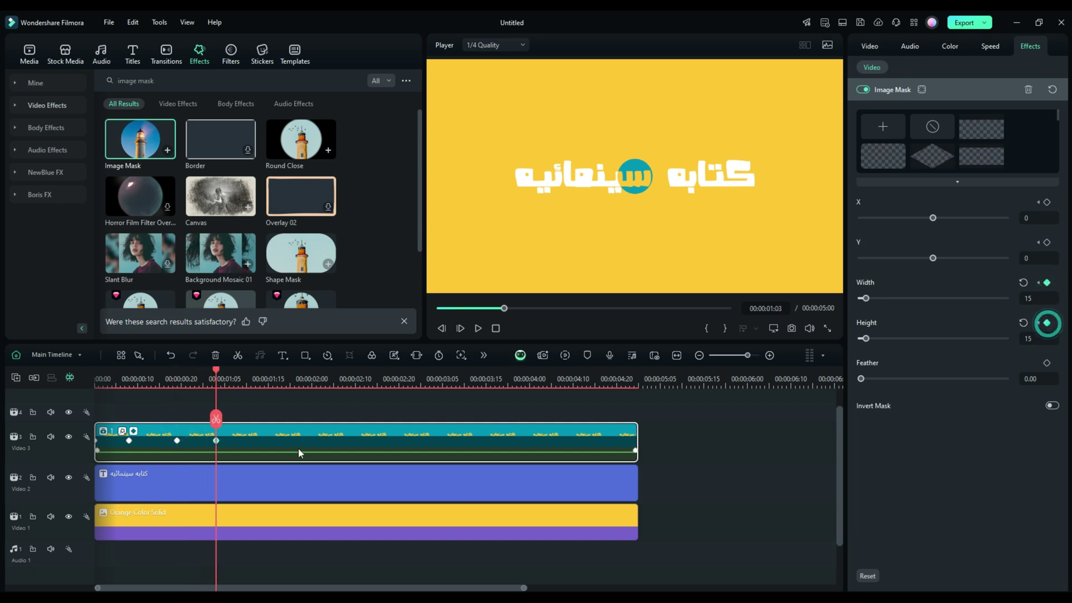
Step: Set the Image Mask's width and height to 10 at the 00:00:00:19 keyframe
click(1039, 282)
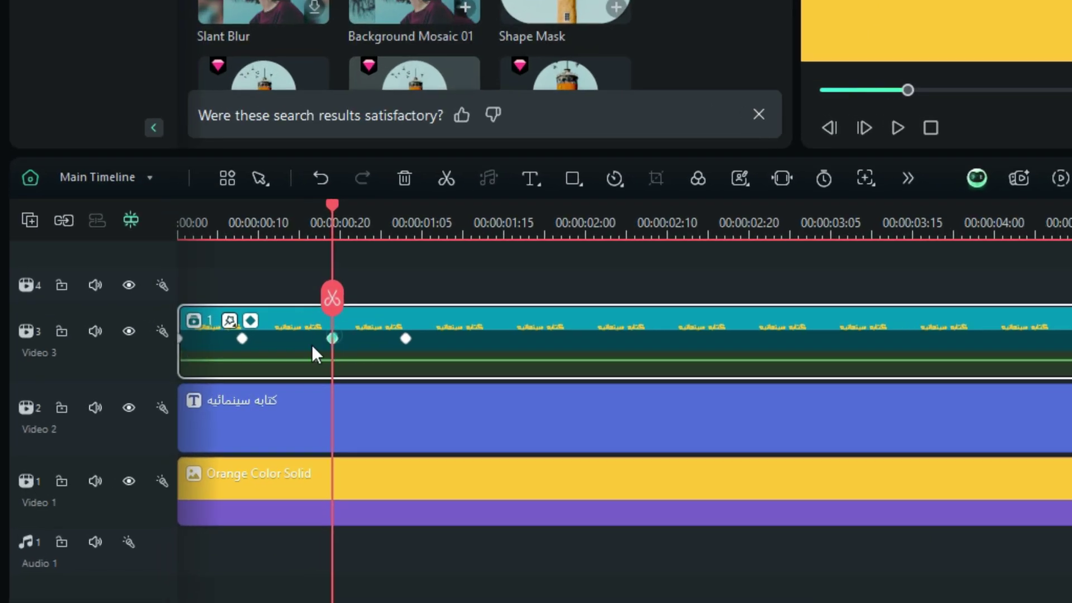
click(335, 338)
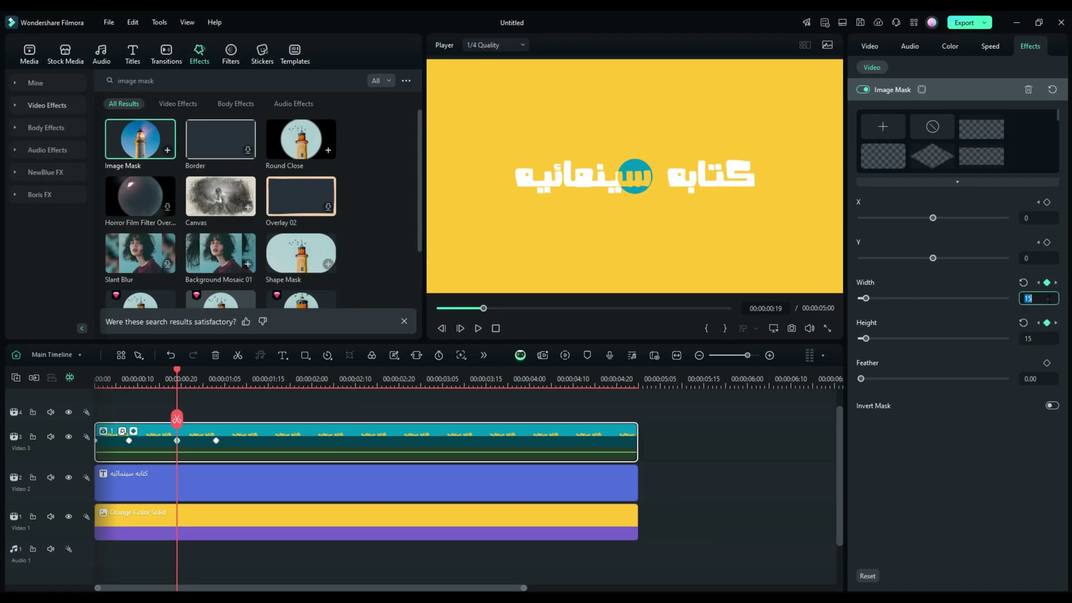
text(10)
click(1035, 336)
text(10)
key(Return)
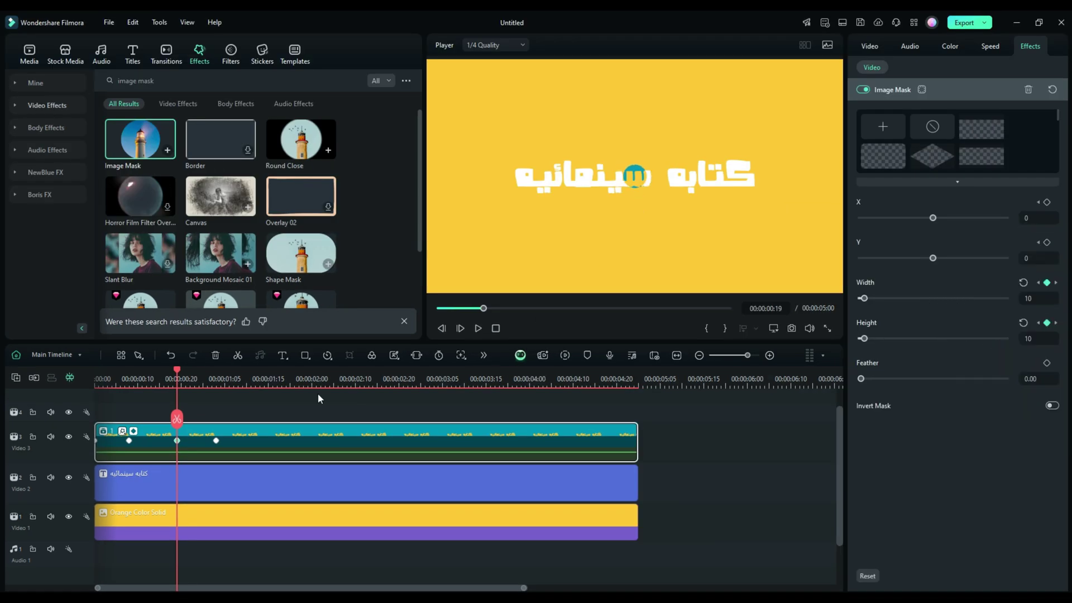
Step: Play the timeline from the start to review the circle's size animation
key(Home)
key(space)
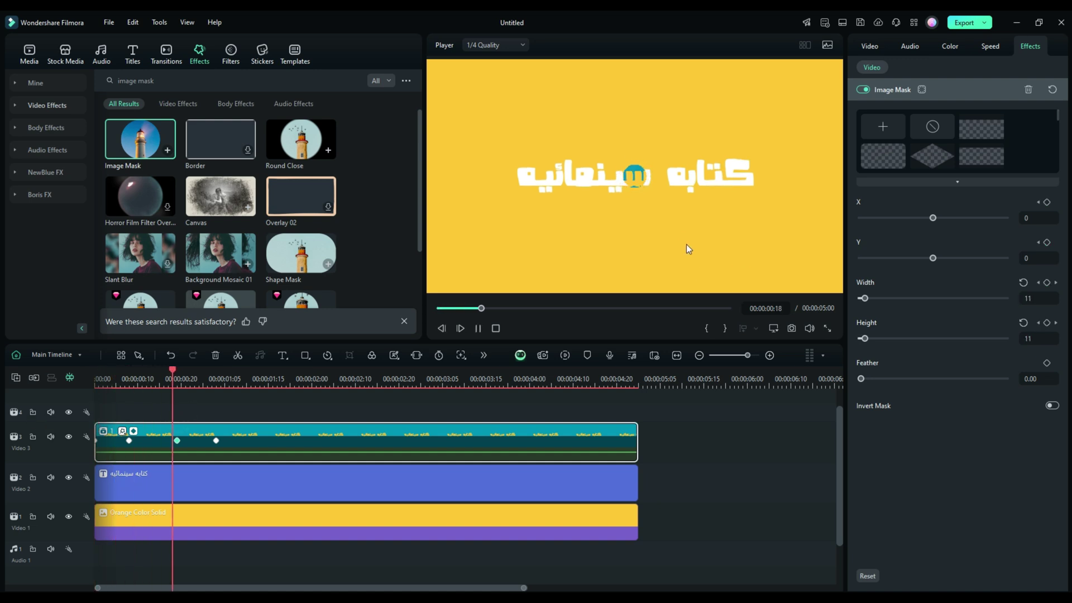
key(space)
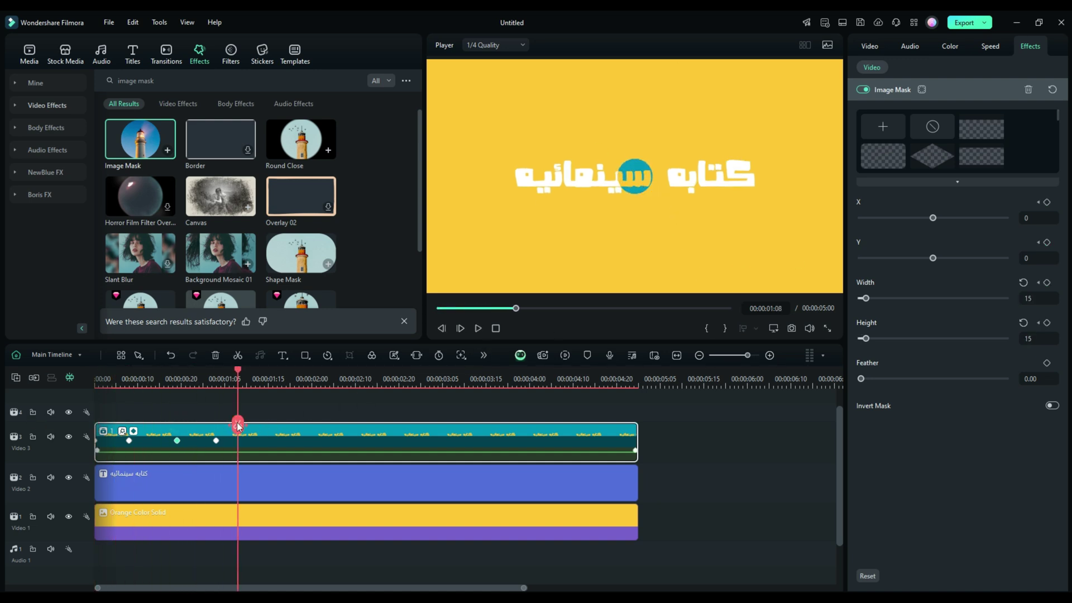
Step: Add X and Y keyframes for the Image Mask at 00:00:01:08 and try offsetting the circle there
click(263, 434)
click(1047, 242)
mouse_move(936, 221)
mouse_down()
mouse_move(867, 218)
mouse_move(932, 218)
mouse_up()
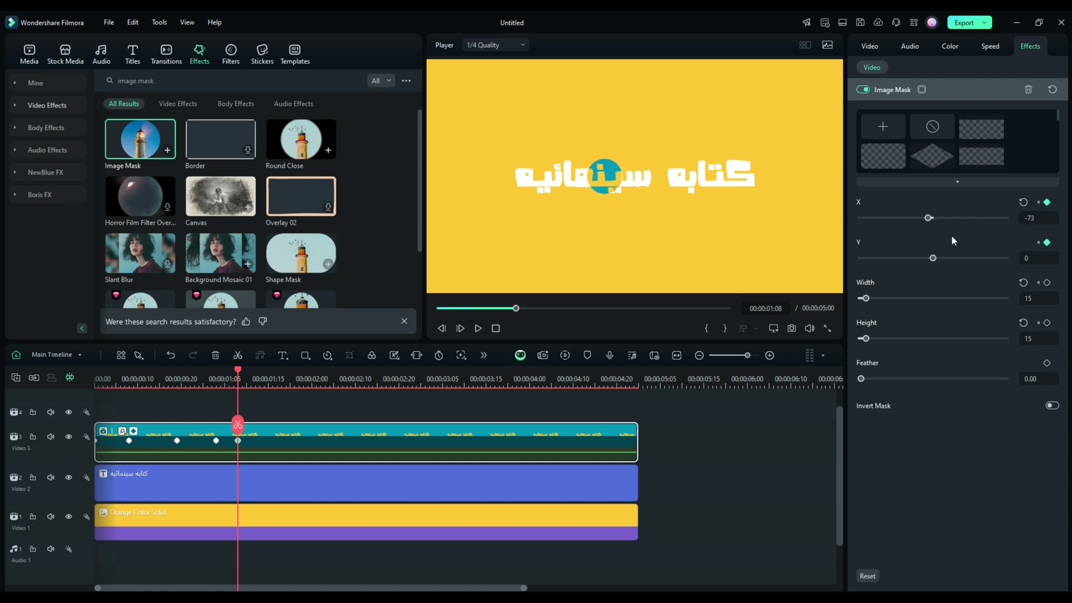
drag(933, 258, 943, 252)
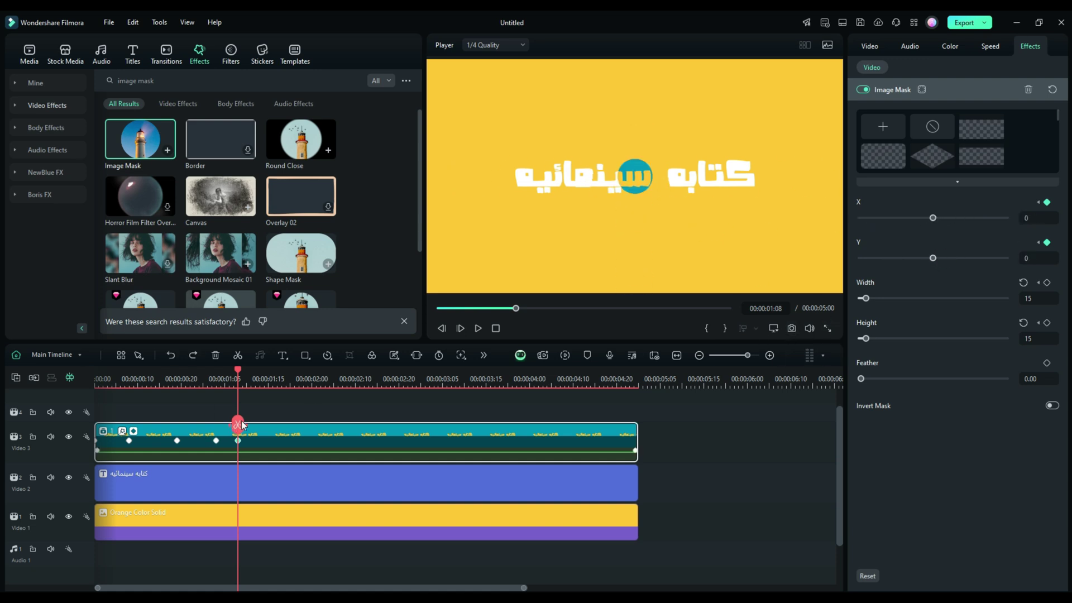
Step: Keyframe the circle over the title's left end at 00:00:01:14, with X about -251 and Y about 27
drag(239, 428, 264, 423)
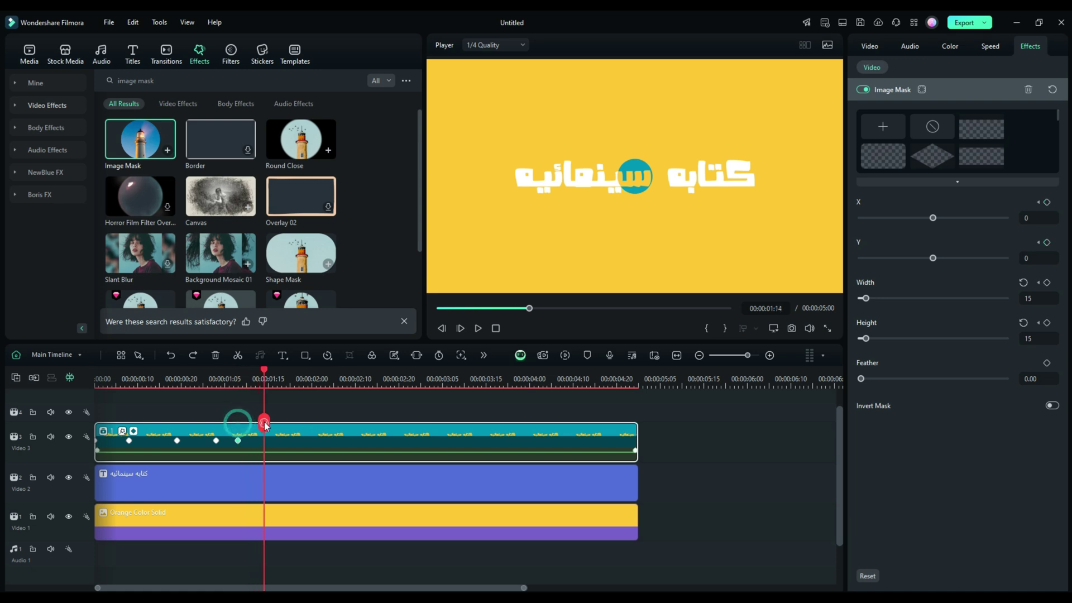
click(1047, 202)
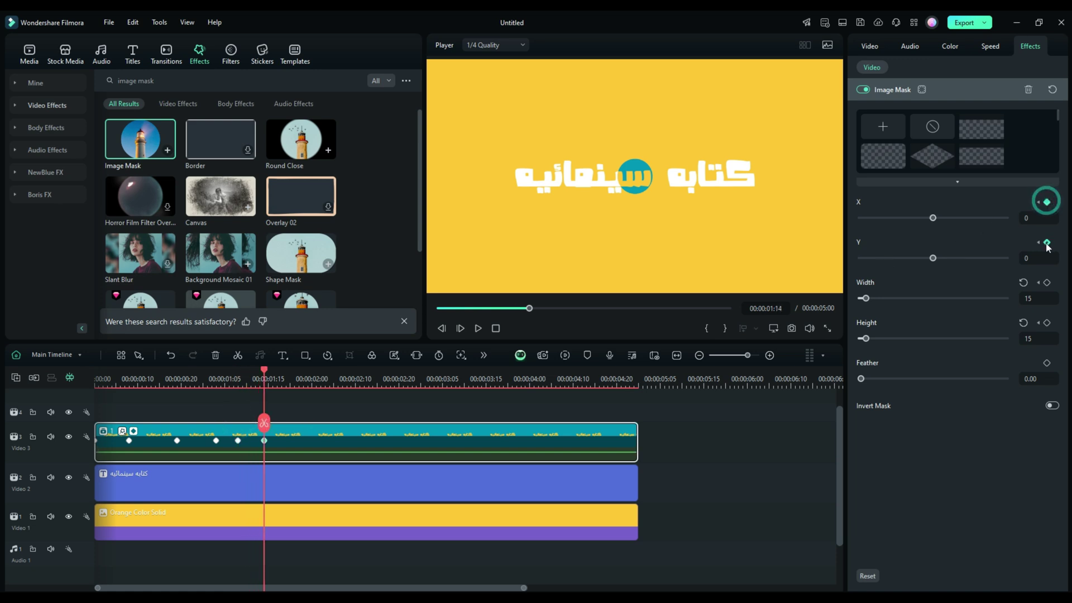
click(1047, 242)
drag(933, 219, 918, 219)
drag(933, 258, 937, 260)
Step: Keyframe the circle over the title's right end at 00:00:02:01, with X about 259 and Y about -35
drag(262, 423, 318, 421)
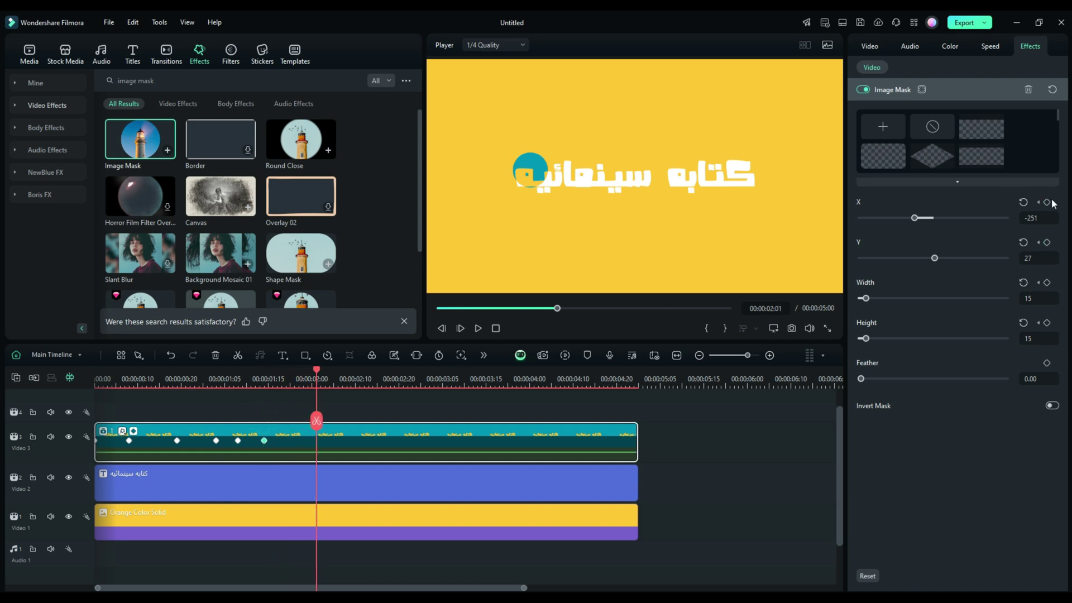
click(1047, 243)
drag(915, 218, 952, 218)
drag(936, 258, 931, 260)
Step: Keyframe the circle slightly left of the title's centre at 00:00:02:12, with Y about -81
drag(327, 421, 375, 421)
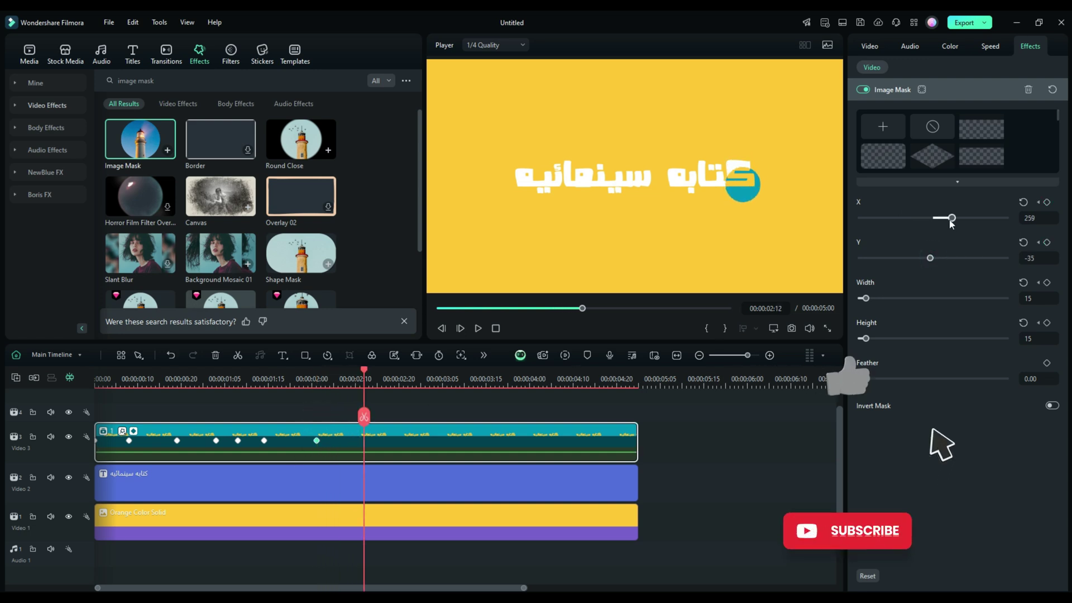
drag(952, 218, 929, 218)
drag(931, 257, 928, 258)
Step: Reset the Image Mask's X and Y to 0 at 00:00:02:19 to bring the circle back to the centre
drag(365, 418, 395, 414)
click(1023, 202)
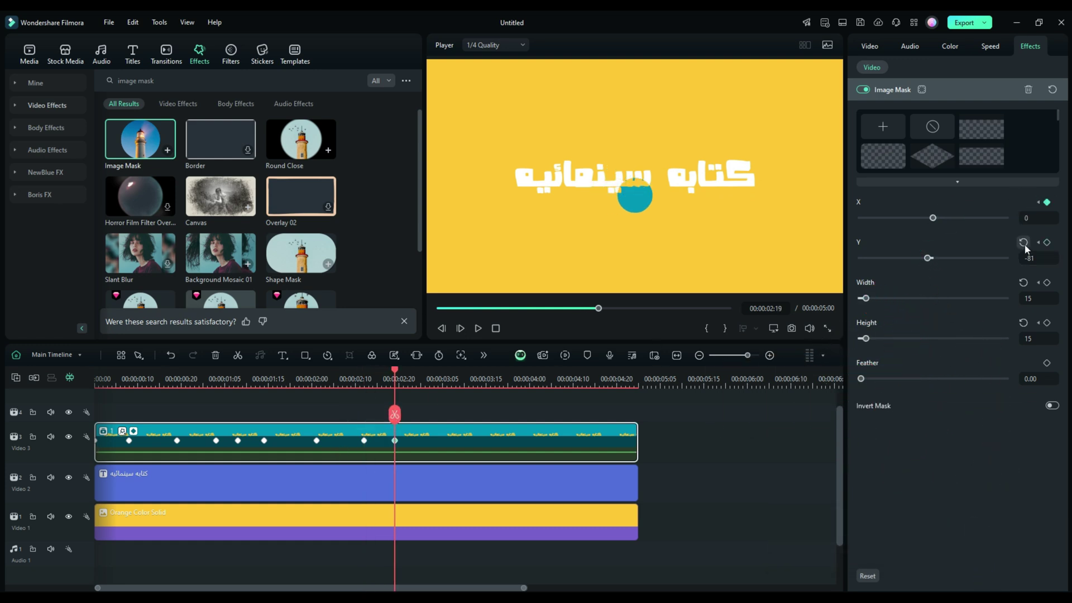
click(1024, 243)
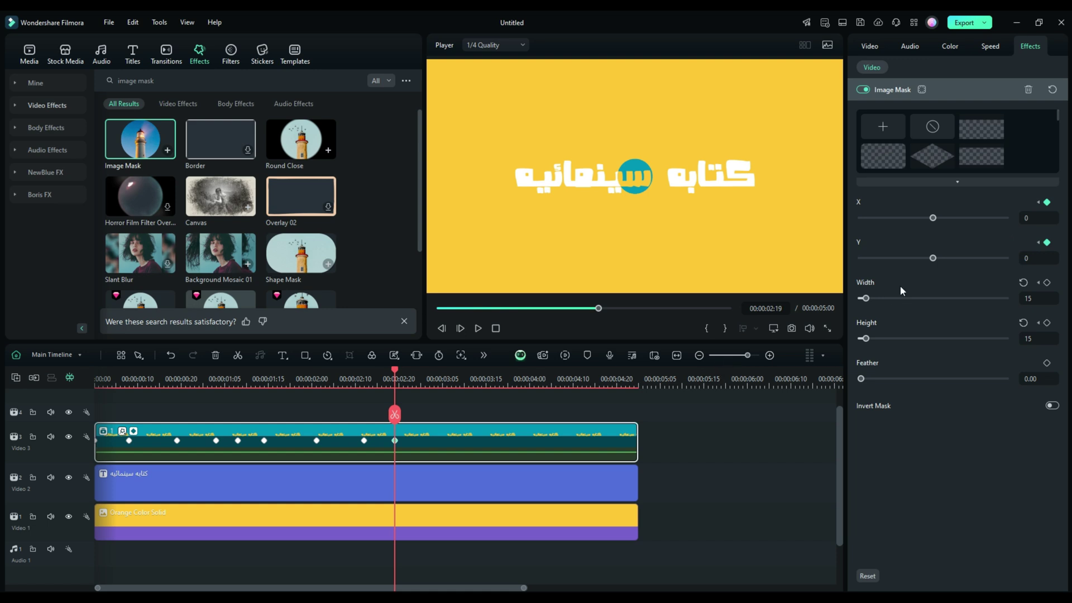
Step: Keyframe the mask's current size at 00:00:02:19, and set its Width and Height to 25 at 00:00:02:23
click(1046, 324)
drag(395, 414, 413, 414)
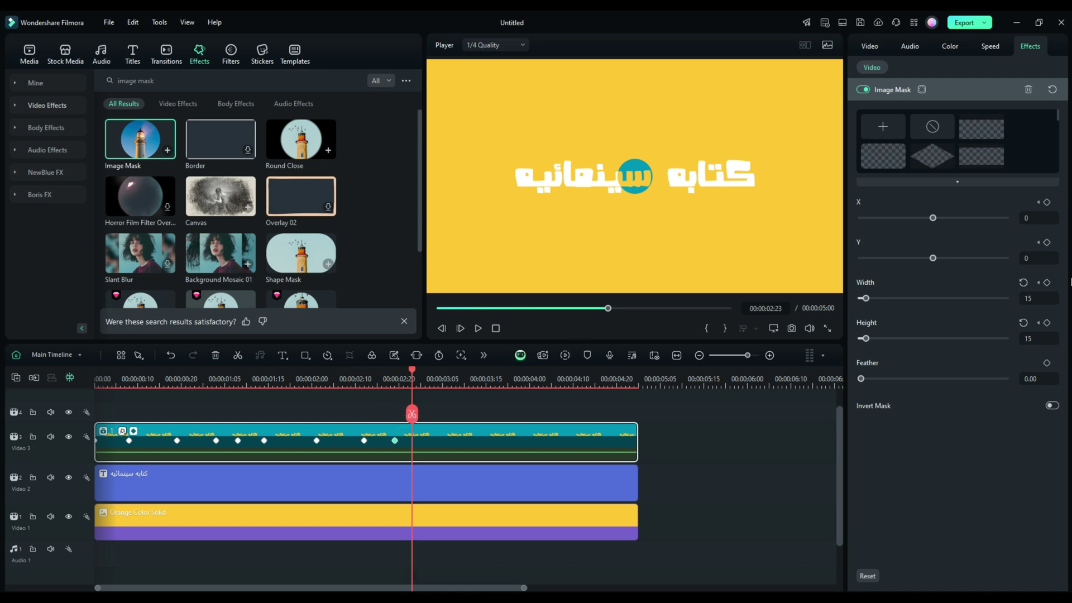
click(1029, 298)
text(25)
key(Return)
text(25)
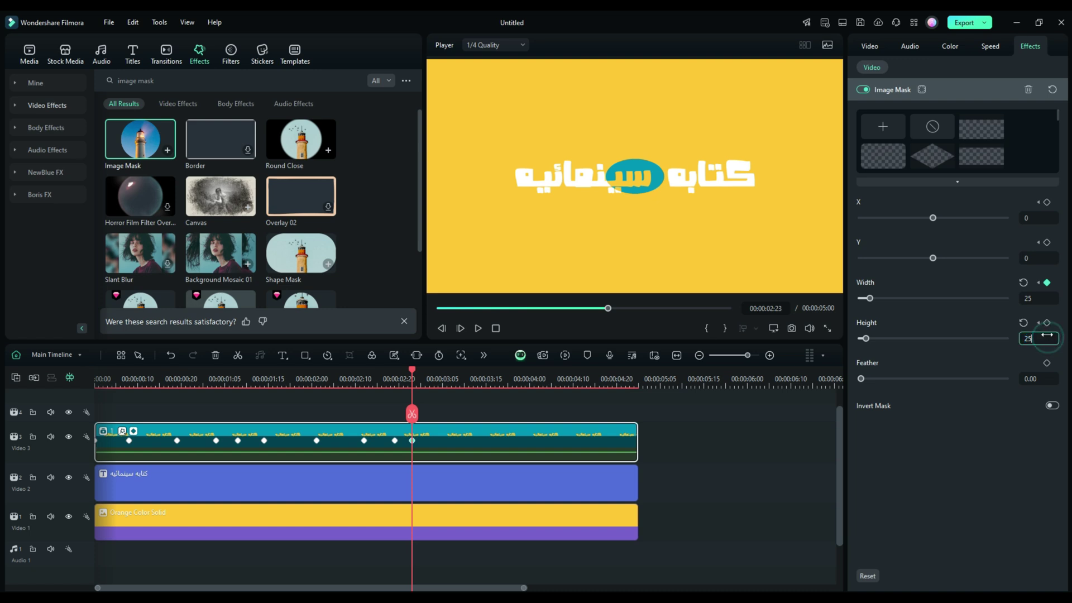
key(Return)
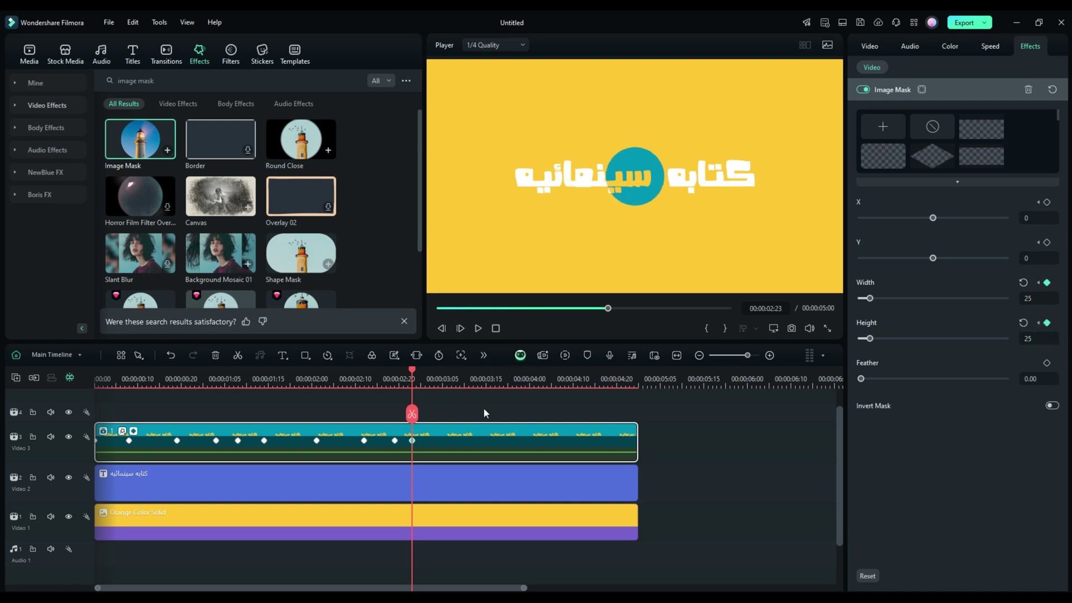
Step: Play the title animation from the start to check the circle's movement and final growth
key(Home)
key(space)
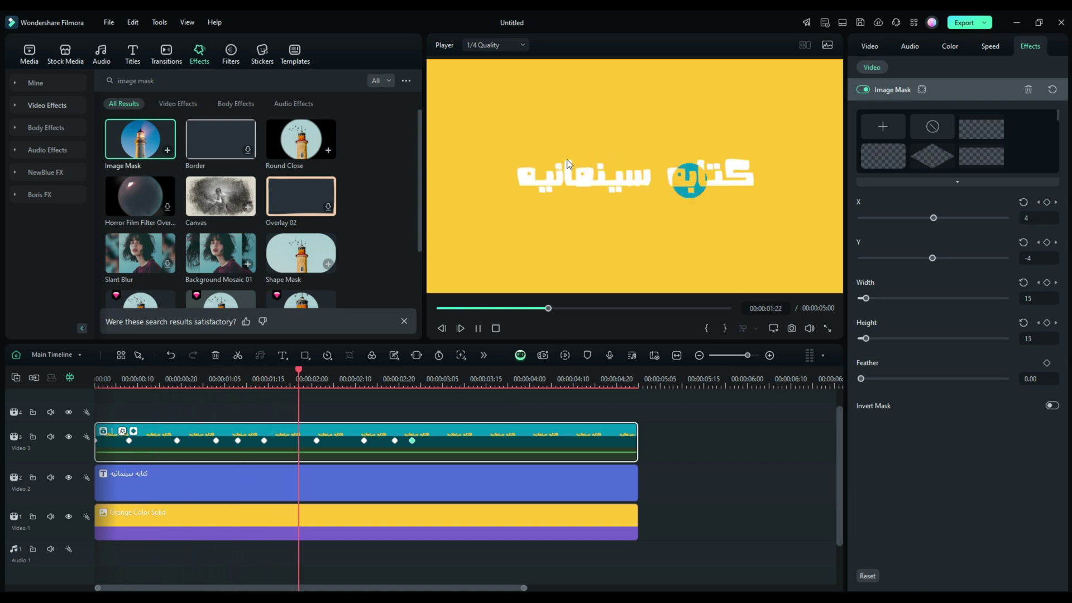
key(space)
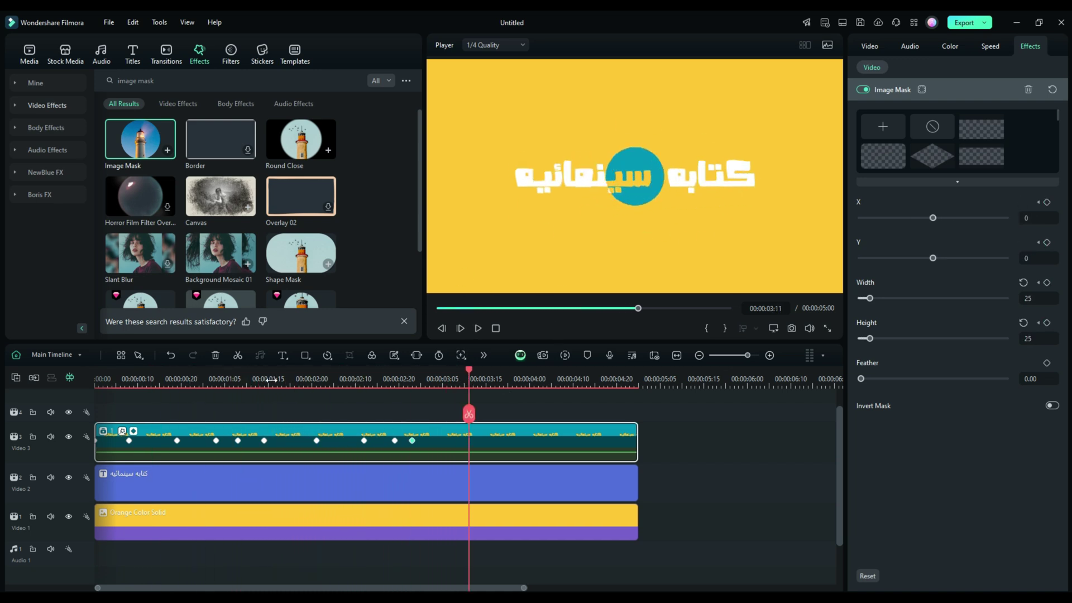
Step: Space out the circle's movement keyframes on the teal clip, with the left-end keyframe at 00:00:01:22 and the last size keyframe at 00:00:03:08
click(238, 379)
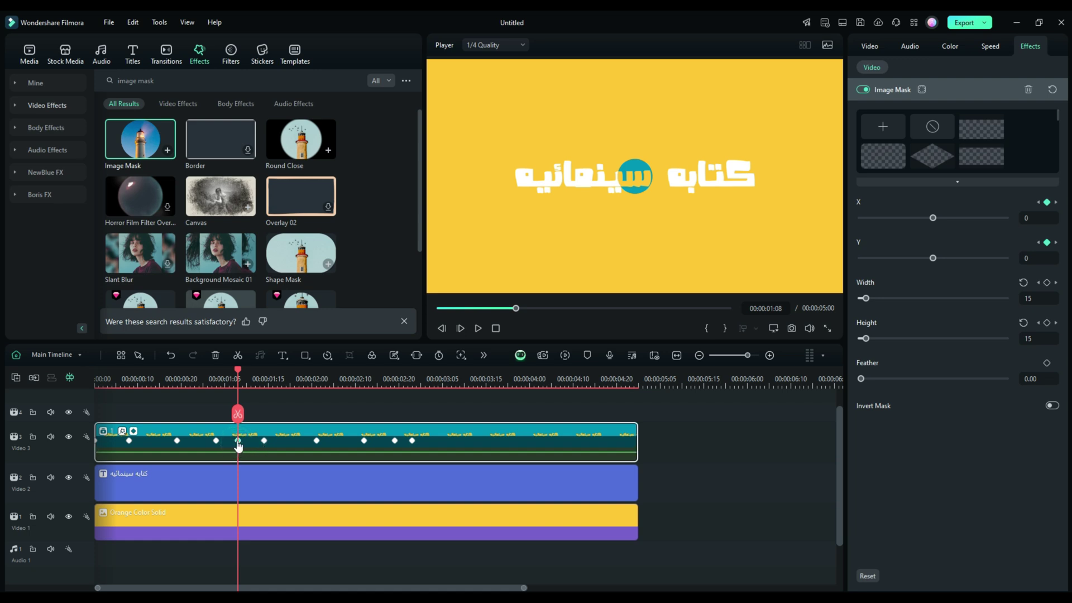
drag(246, 441, 272, 428)
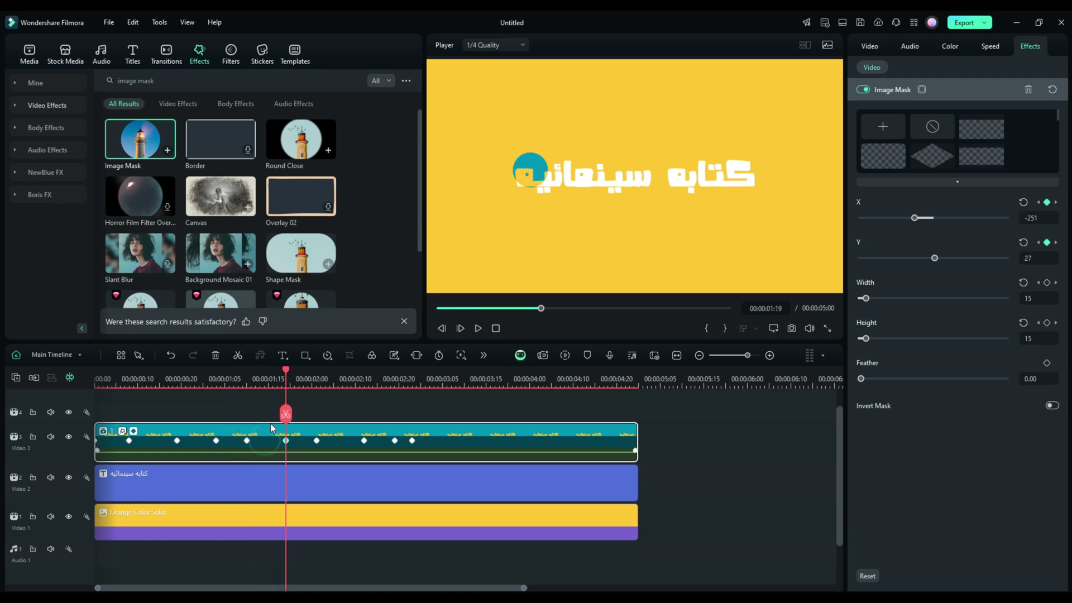
mouse_move(412, 440)
mouse_down()
mouse_move(456, 441)
mouse_move(397, 441)
mouse_move(430, 440)
mouse_up()
click(364, 441)
drag(364, 440, 382, 441)
click(317, 440)
drag(316, 440, 216, 440)
click(247, 441)
click(216, 440)
Step: Preview the new timing and move the right-end and centre-left keyframes slightly later on the teal clip
key(Home)
key(space)
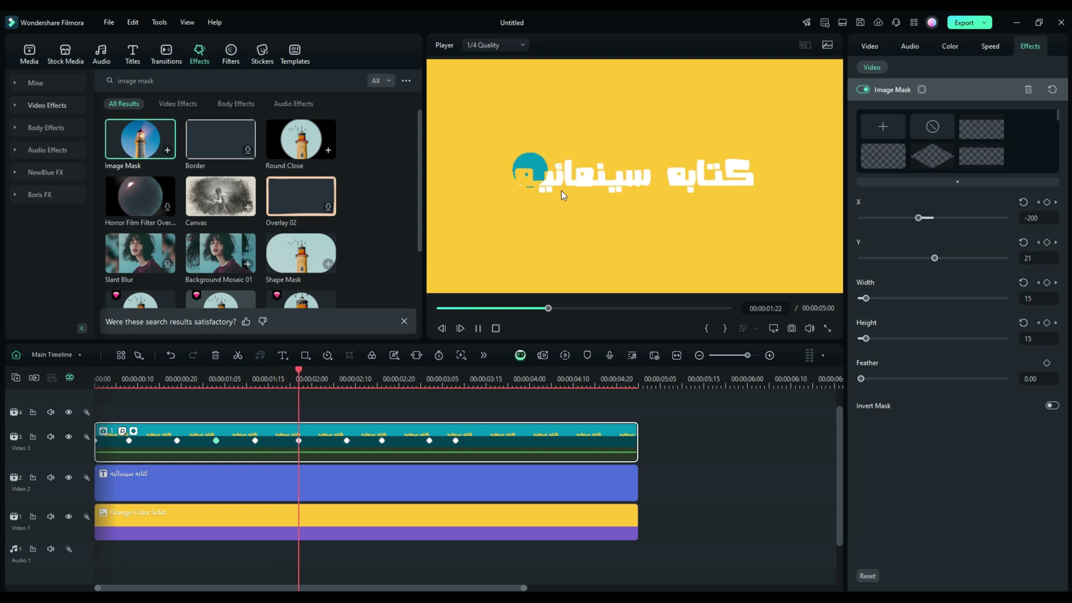
key(space)
mouse_move(383, 420)
mouse_down()
mouse_move(271, 416)
mouse_move(335, 419)
mouse_move(348, 444)
mouse_move(396, 418)
mouse_up()
key(space)
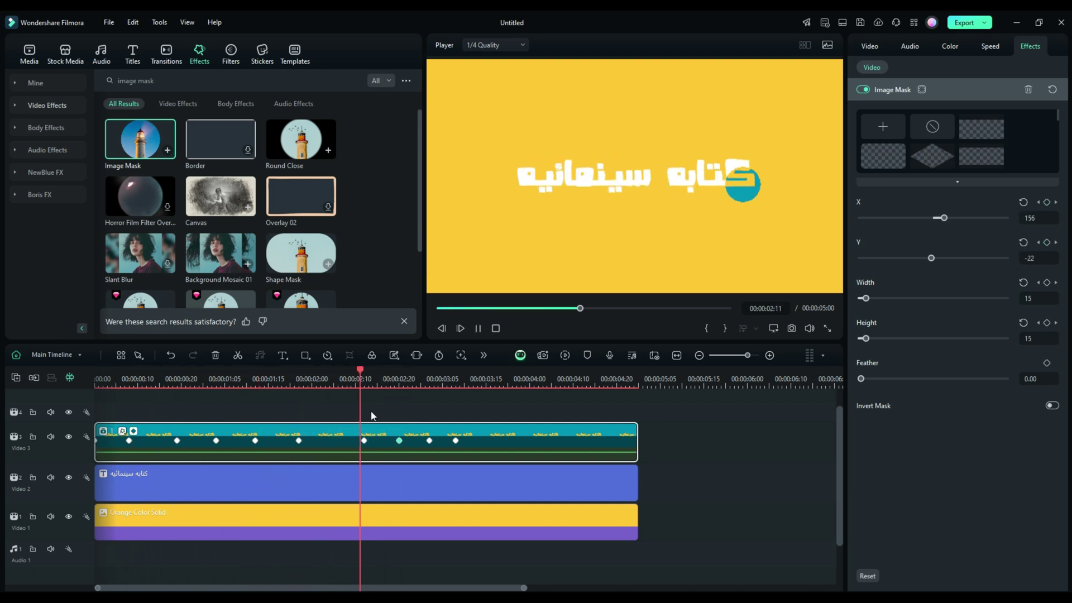
key(space)
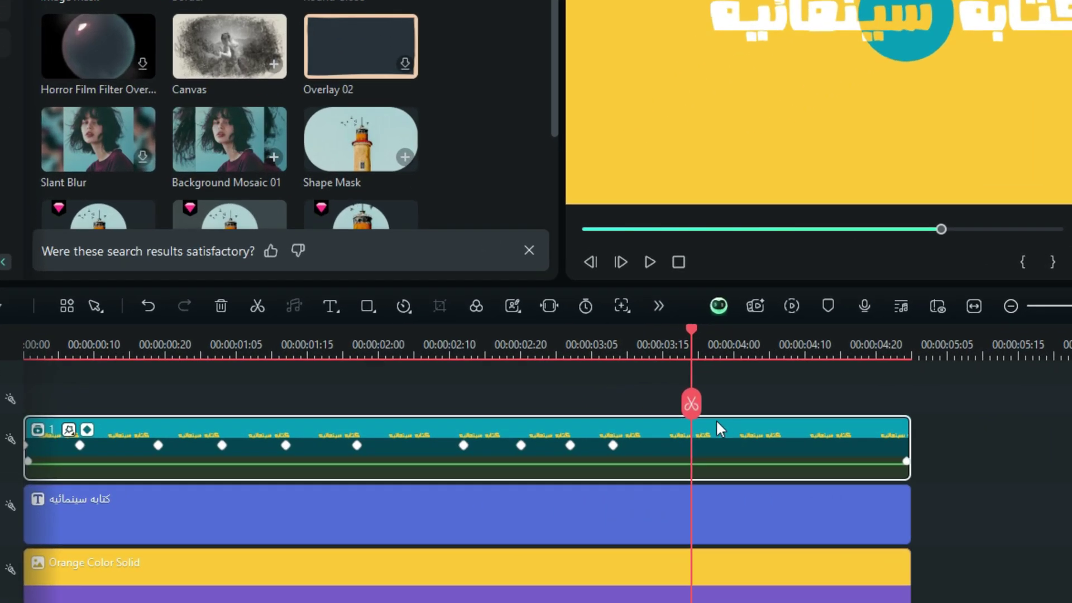
Step: Show the teal clip's keyframe animation with the Image Mask curve graph, and go to its last size keyframe at 00:00:03:08
right_click(179, 433)
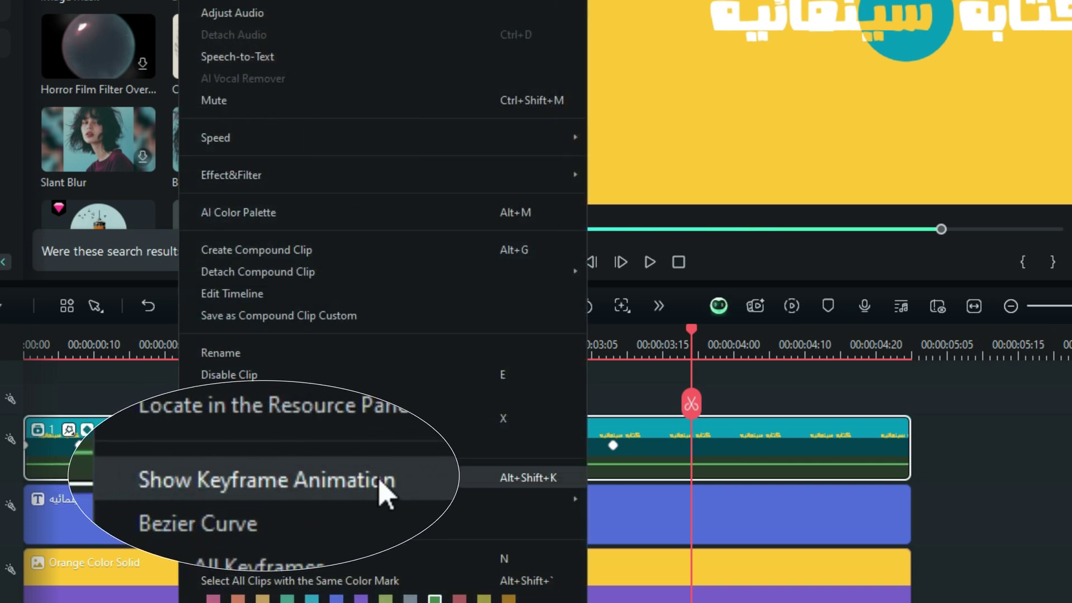
click(512, 477)
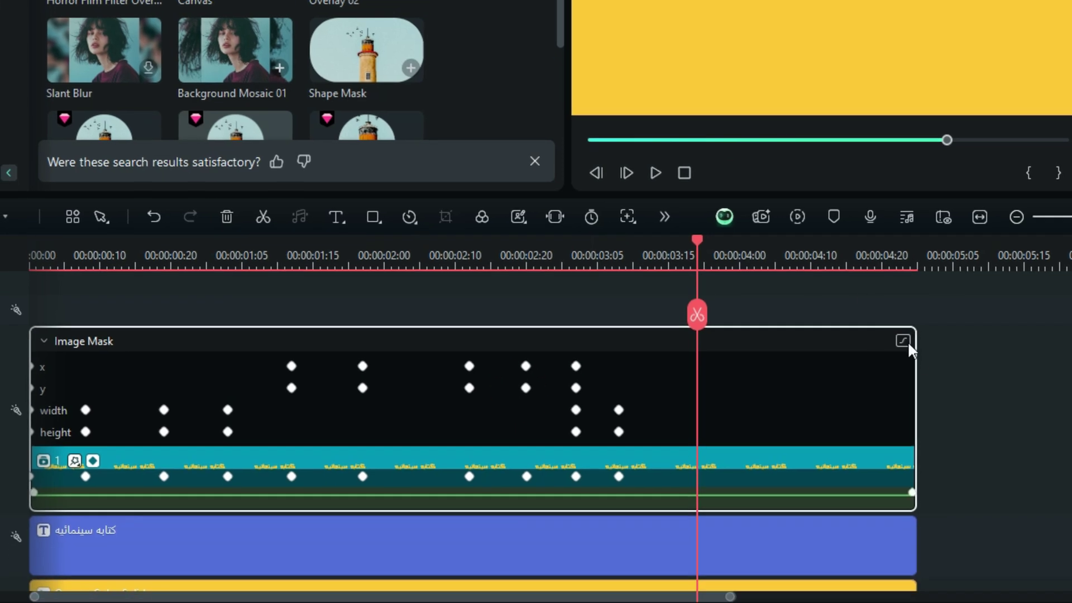
click(904, 340)
scroll(878, 404, down, 2)
scroll(888, 379, up, 2)
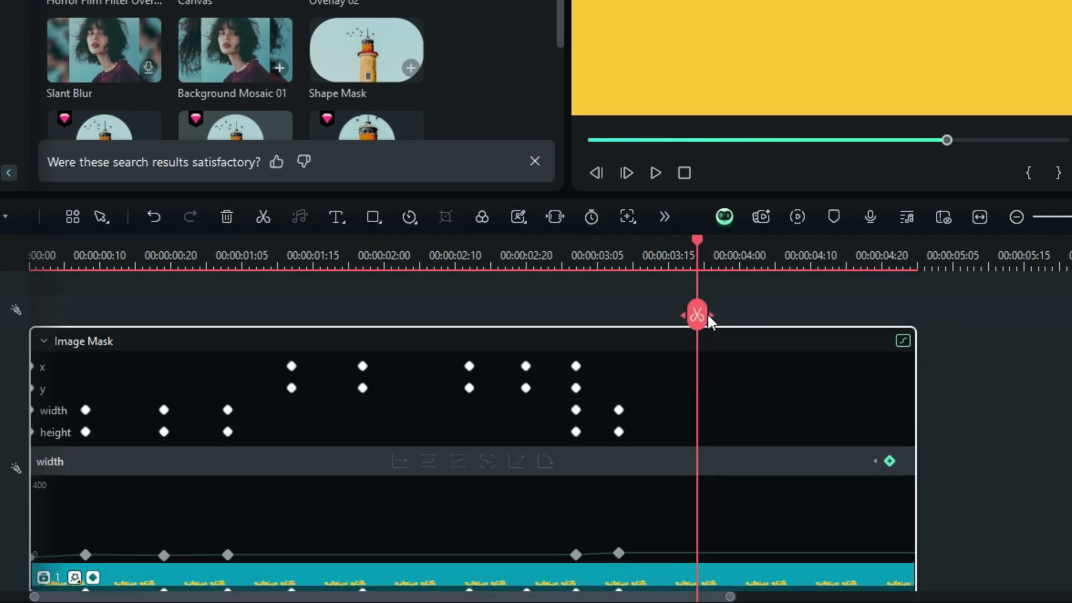
drag(698, 316, 619, 321)
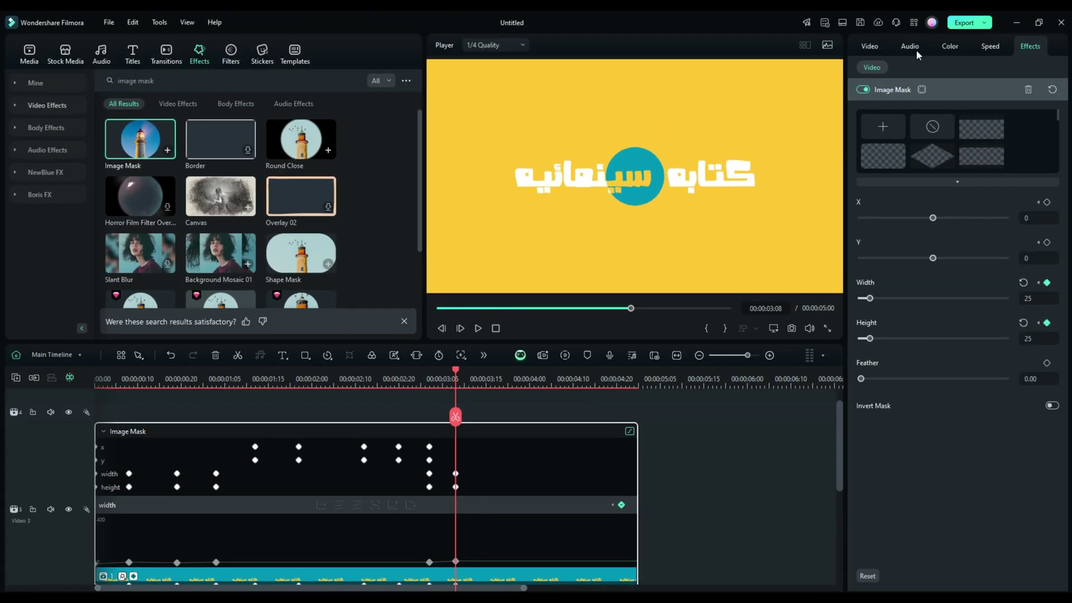
click(874, 47)
click(907, 67)
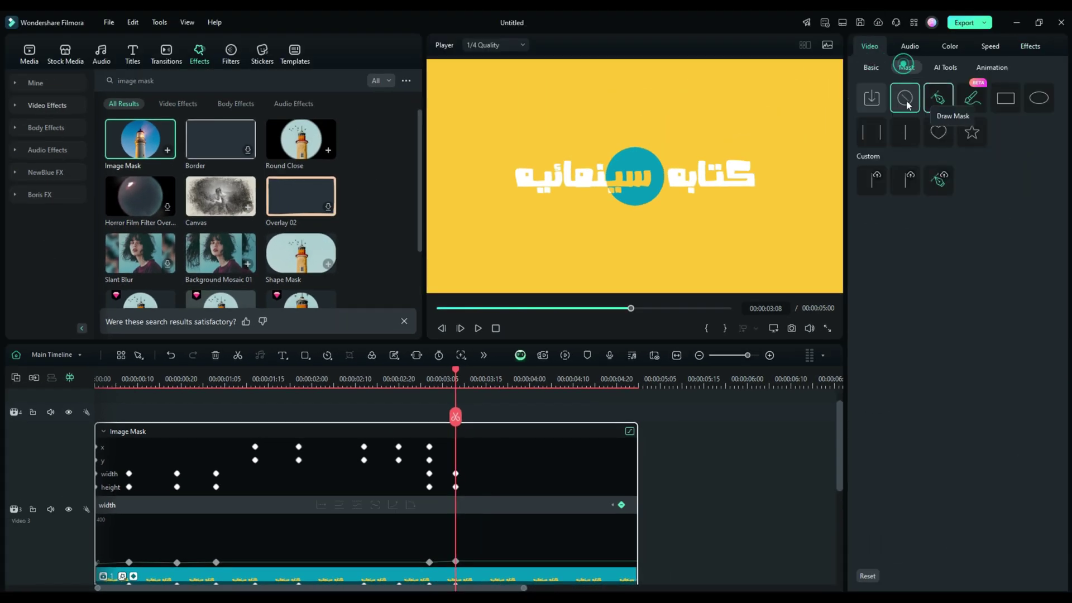
click(1026, 46)
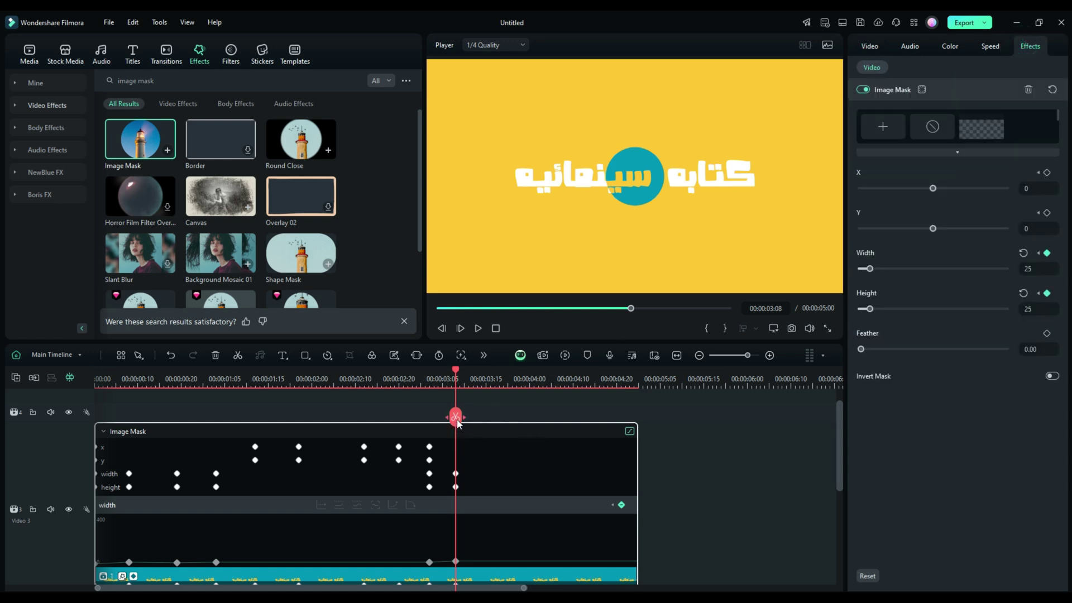
Step: Smooth the Image Mask's Width curve and Height curve across all of their keyframes
drag(455, 418, 143, 447)
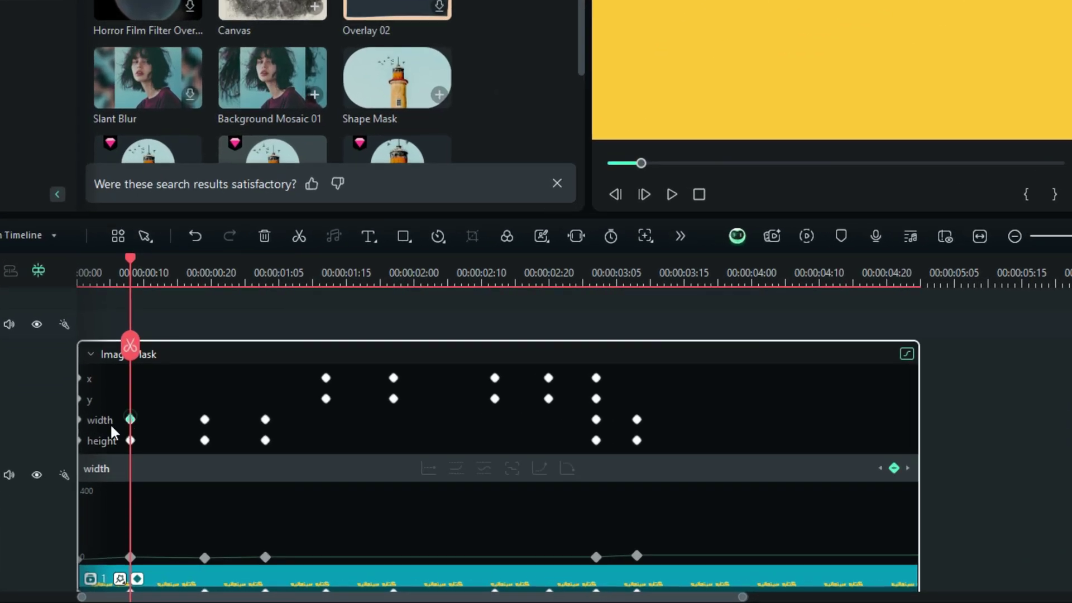
click(129, 473)
click(133, 558)
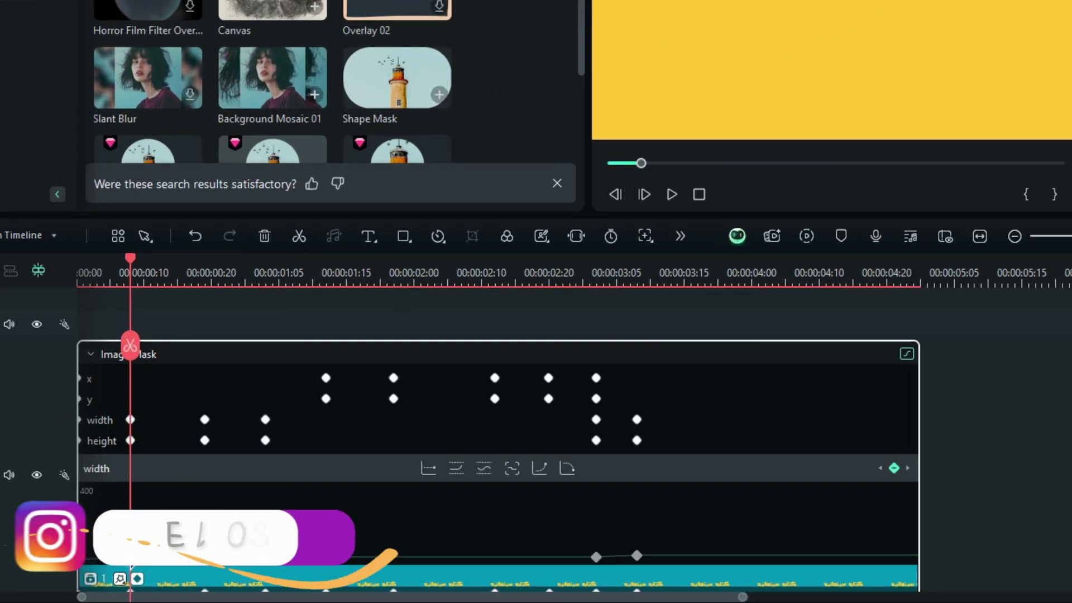
drag(664, 514, 68, 565)
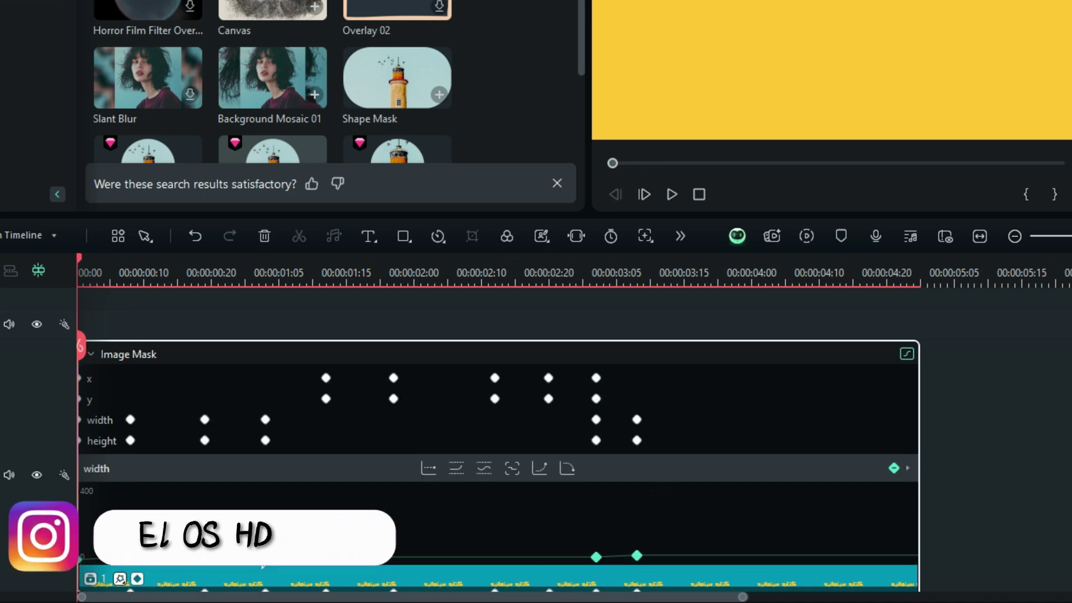
click(484, 470)
click(130, 440)
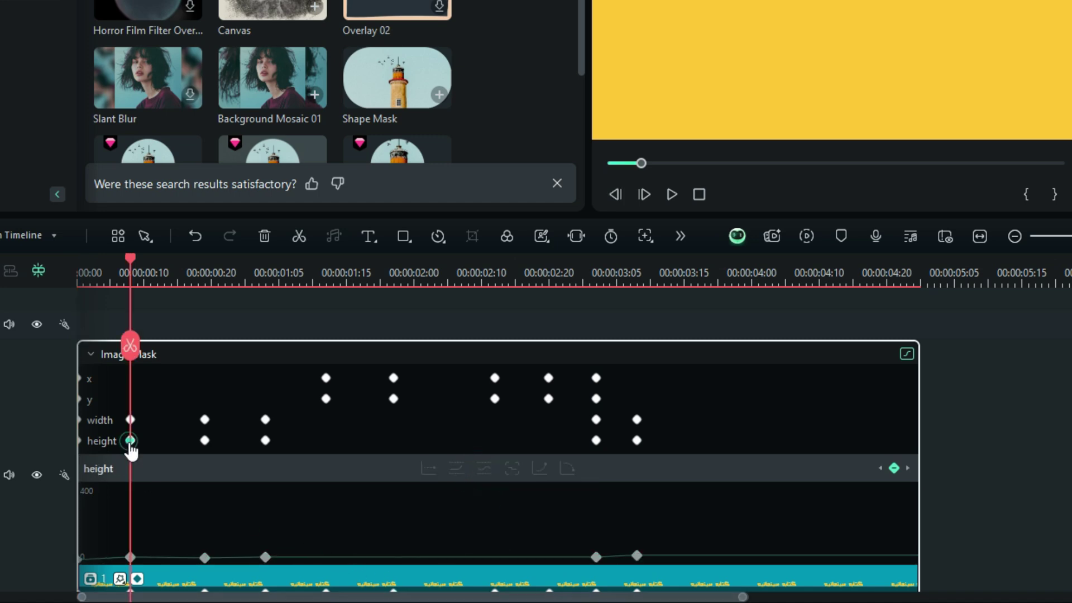
drag(605, 547, 75, 565)
Step: Smooth the Image Mask's X curve from the 00:00:01:22 keyframe onward and play back the movement
click(326, 378)
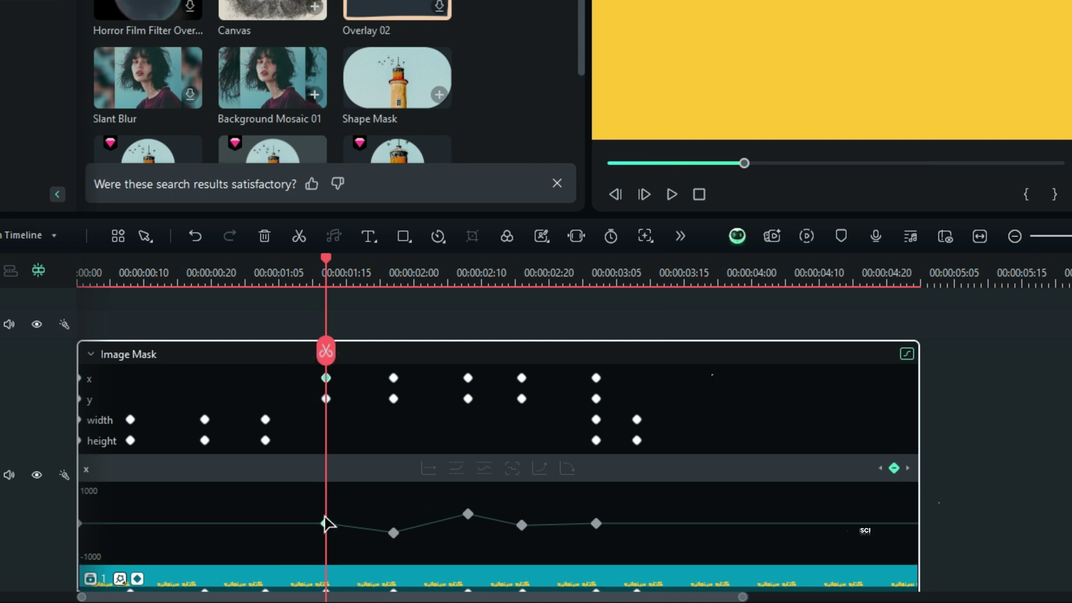
click(393, 379)
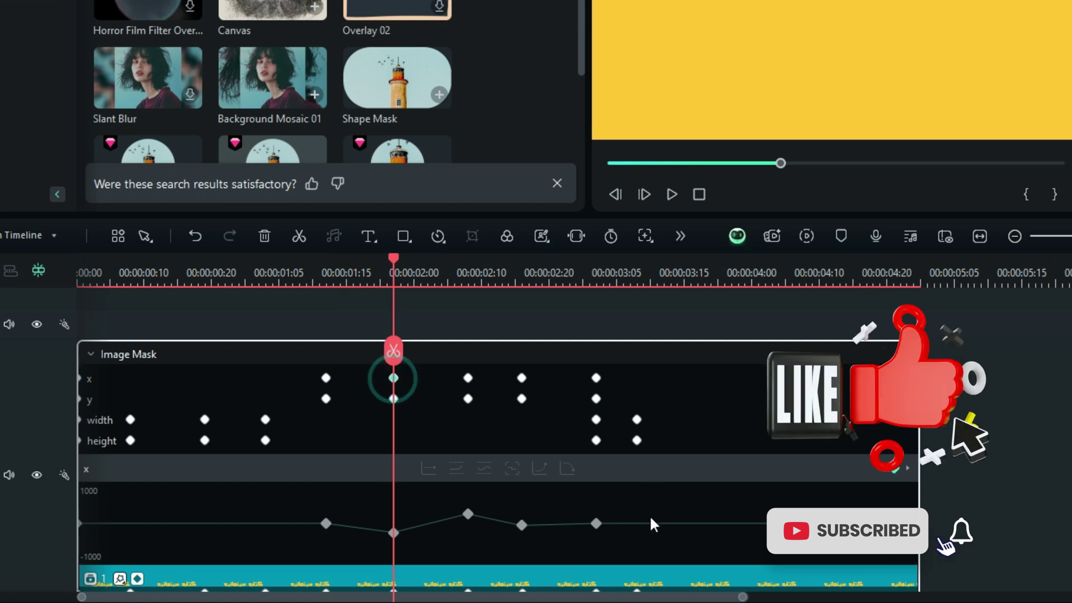
drag(651, 492, 425, 537)
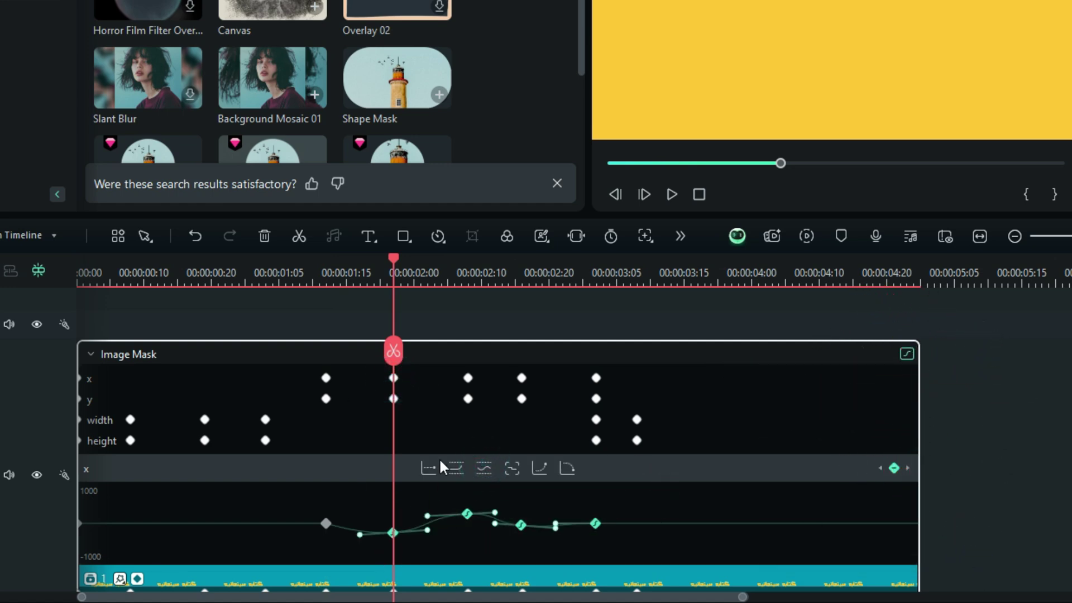
key(space)
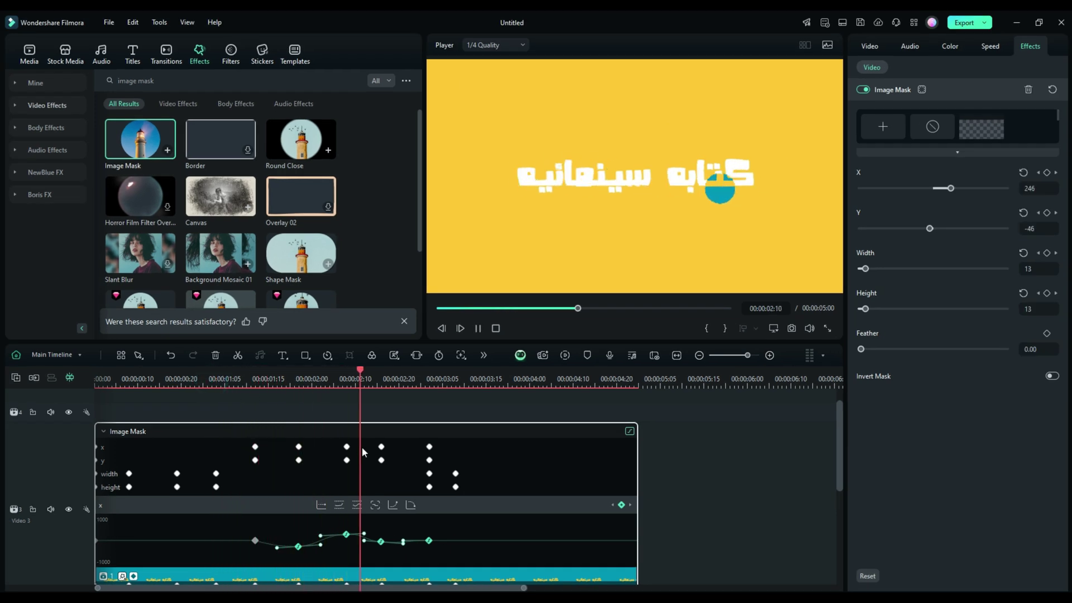
key(space)
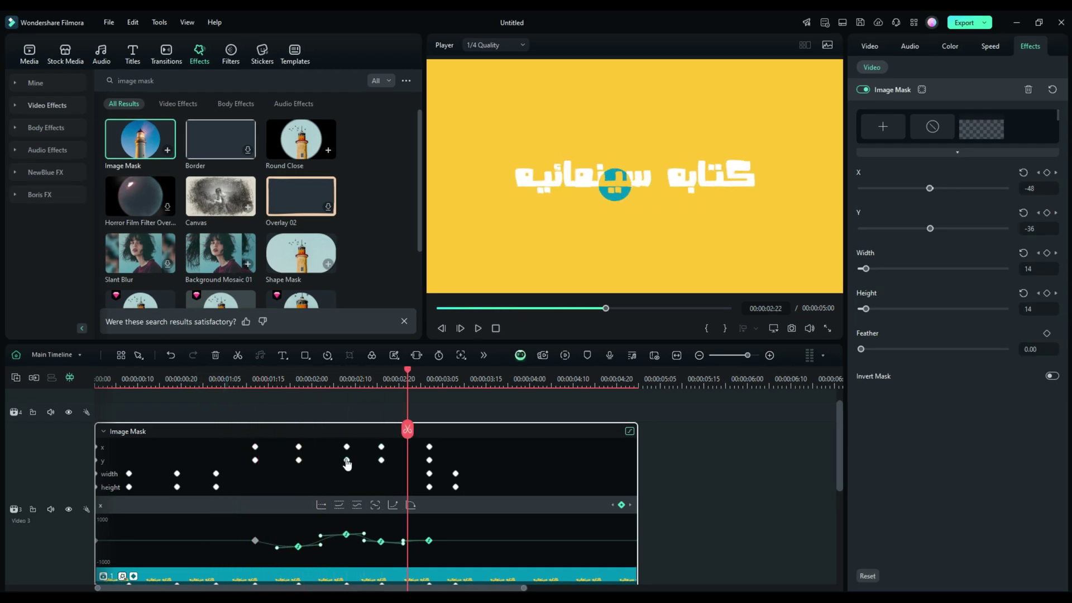
Step: Smooth the keyframes of the Image Mask's Y curve and hide the clip's keyframe animation
click(298, 461)
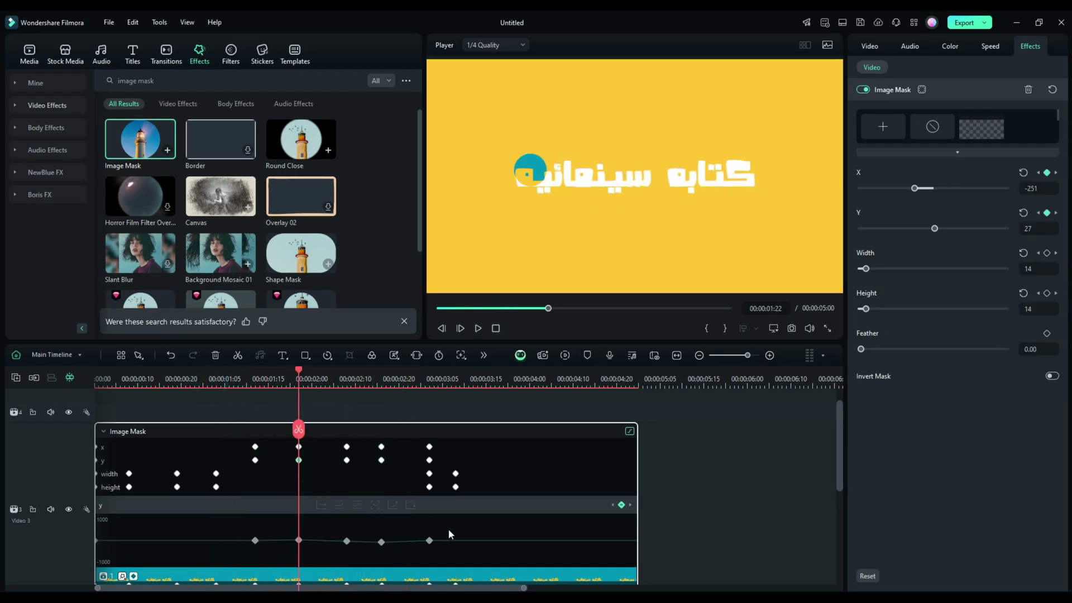
drag(343, 548, 289, 548)
click(361, 504)
click(306, 433)
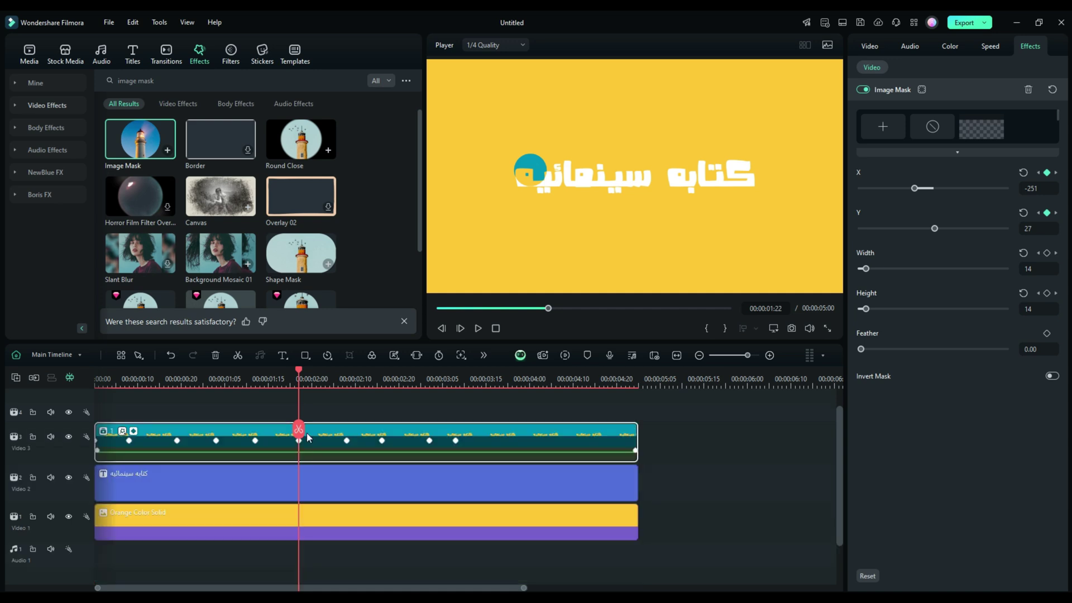
Step: Play the title from the start to check the smoothed circle animation
key(Home)
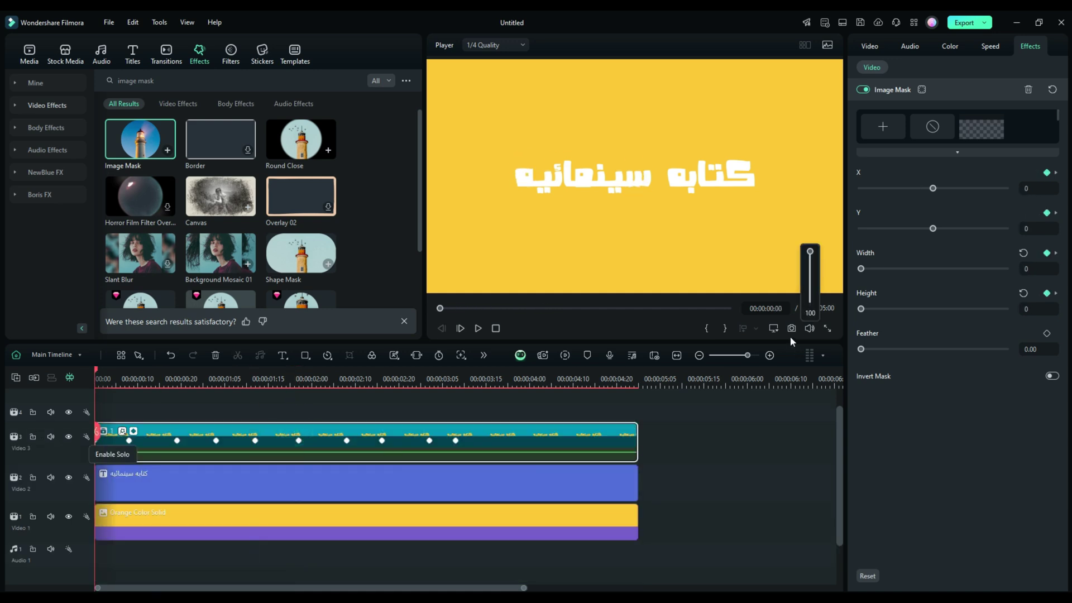
key(space)
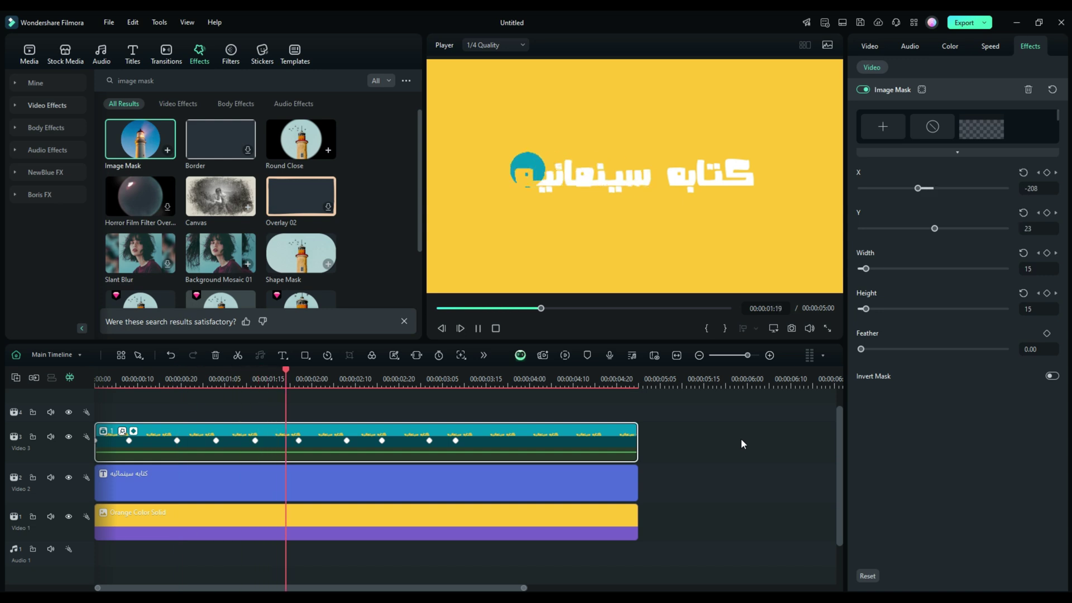
key(space)
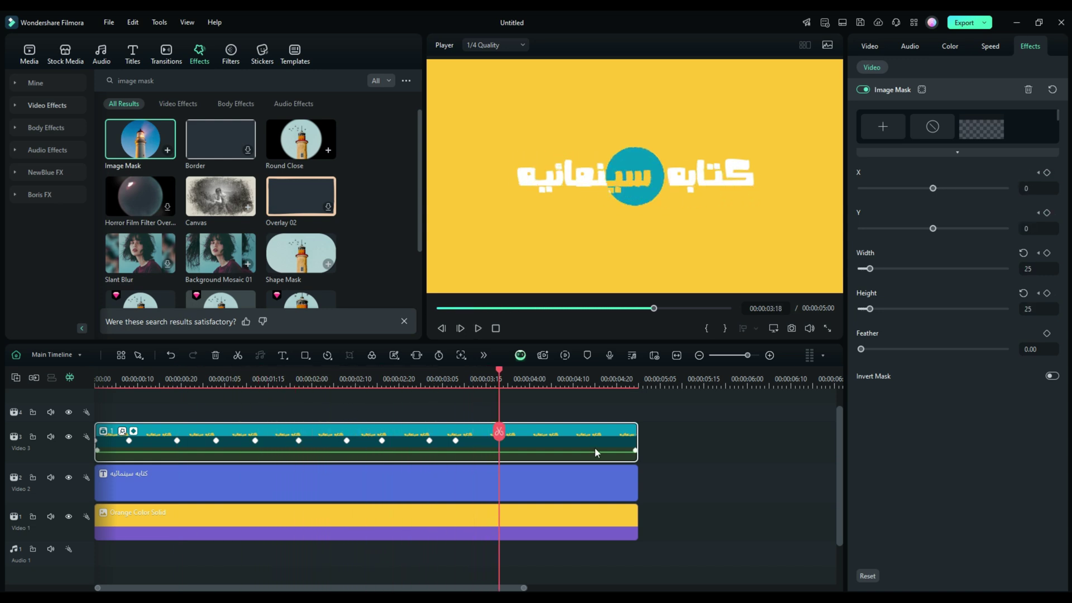
Step: In the animation 1 project, combine the Title, text and Orange Color Solid clips into a compound clip named "cinematic title"
click(540, 441)
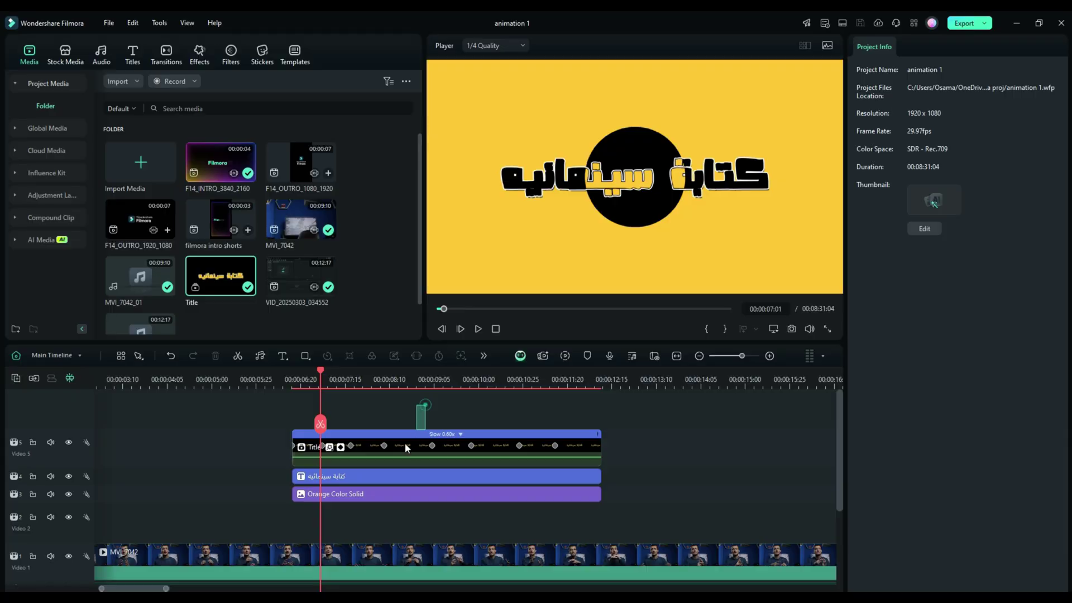
click(405, 448)
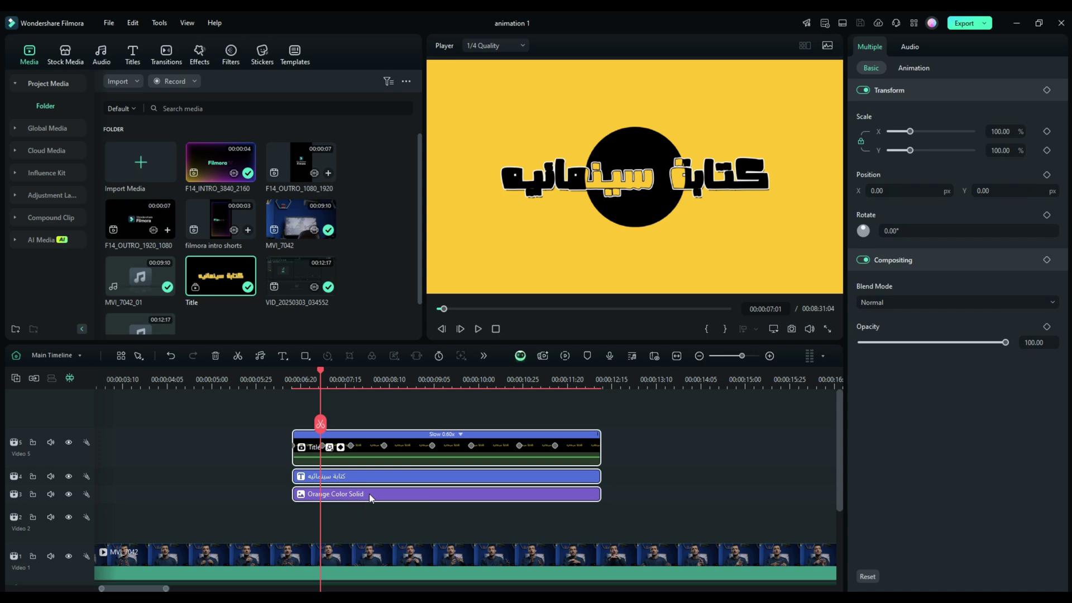
right_click(412, 448)
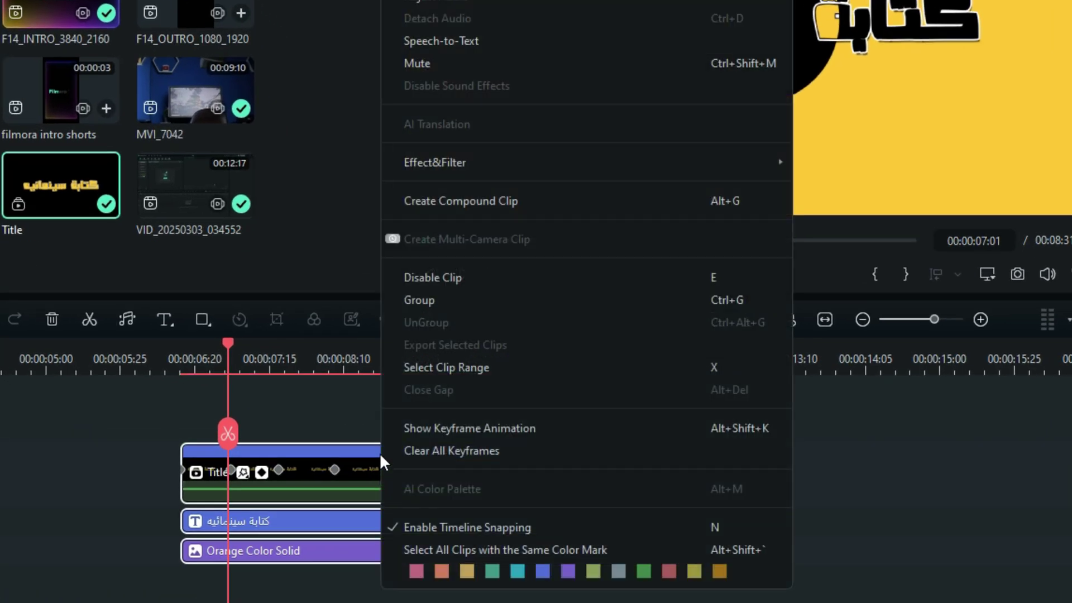
click(482, 201)
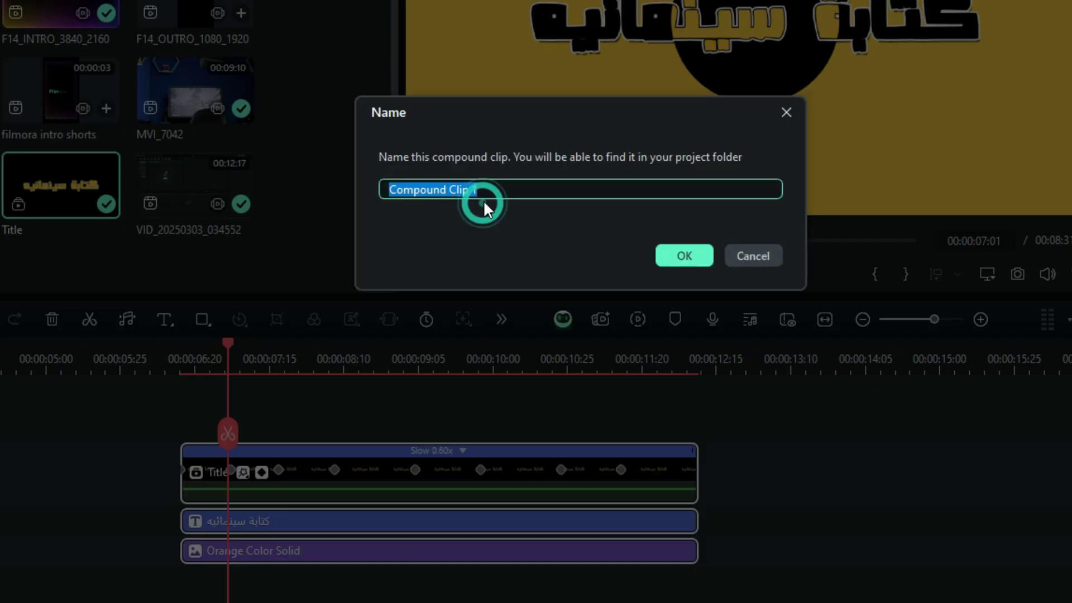
text(cinematic title)
click(685, 255)
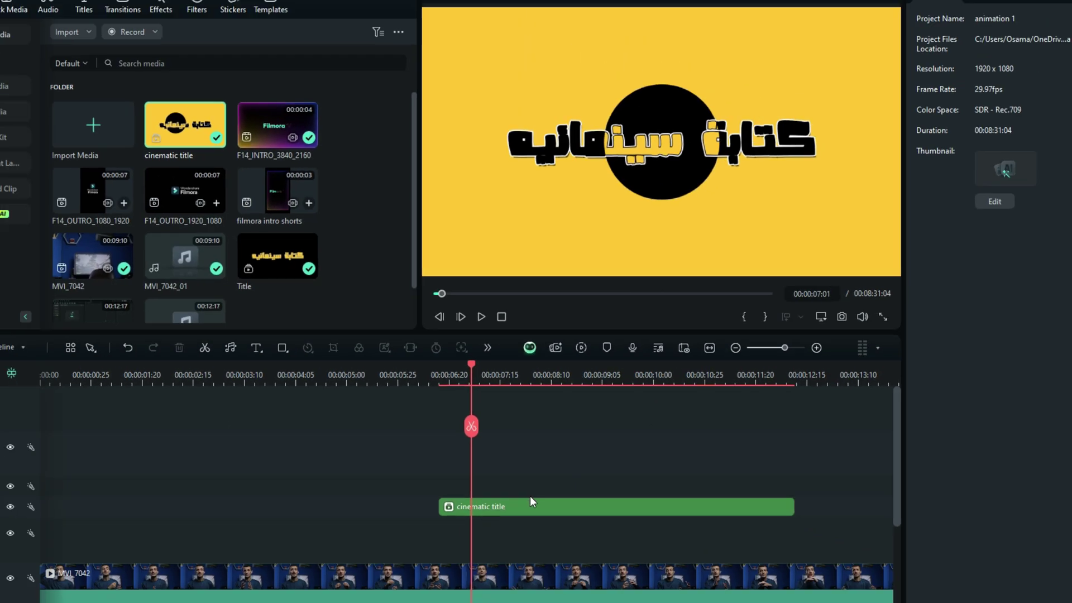
Step: Save the "cinematic title" compound clip as a custom compound clip
click(531, 499)
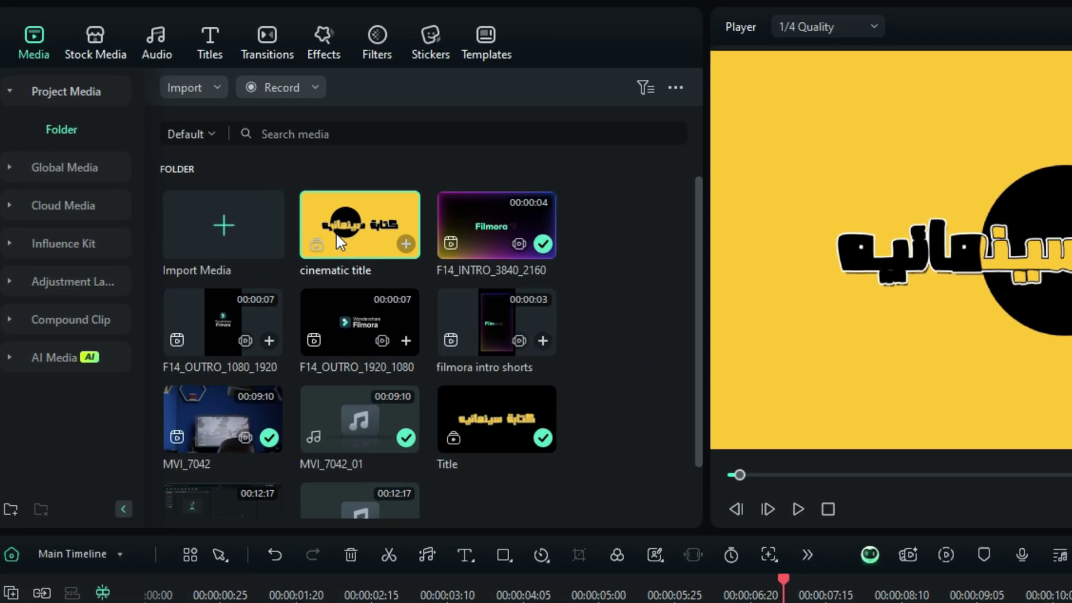
right_click(246, 187)
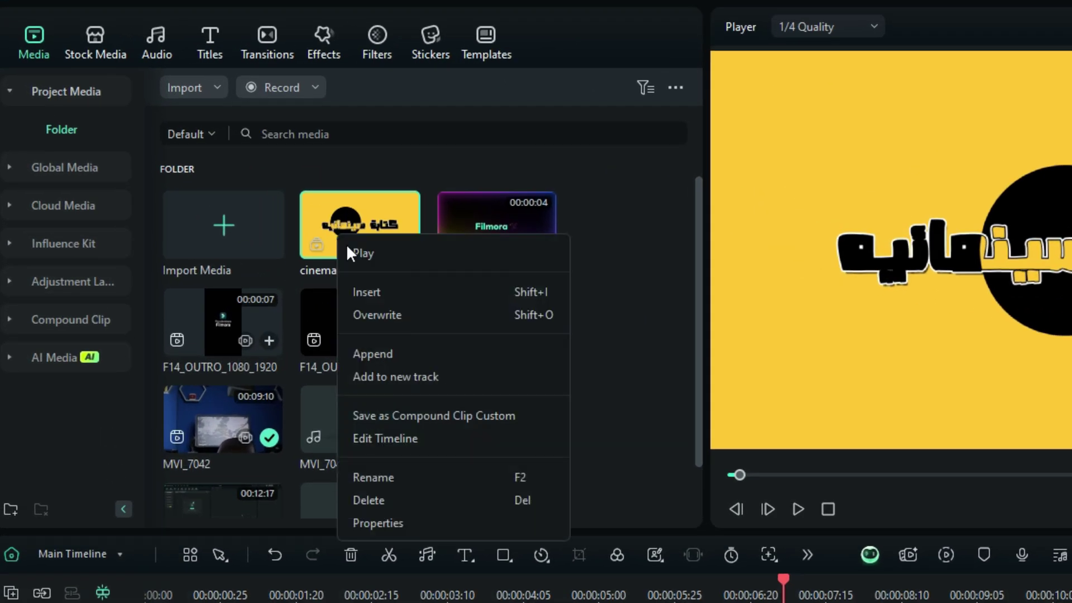
click(477, 416)
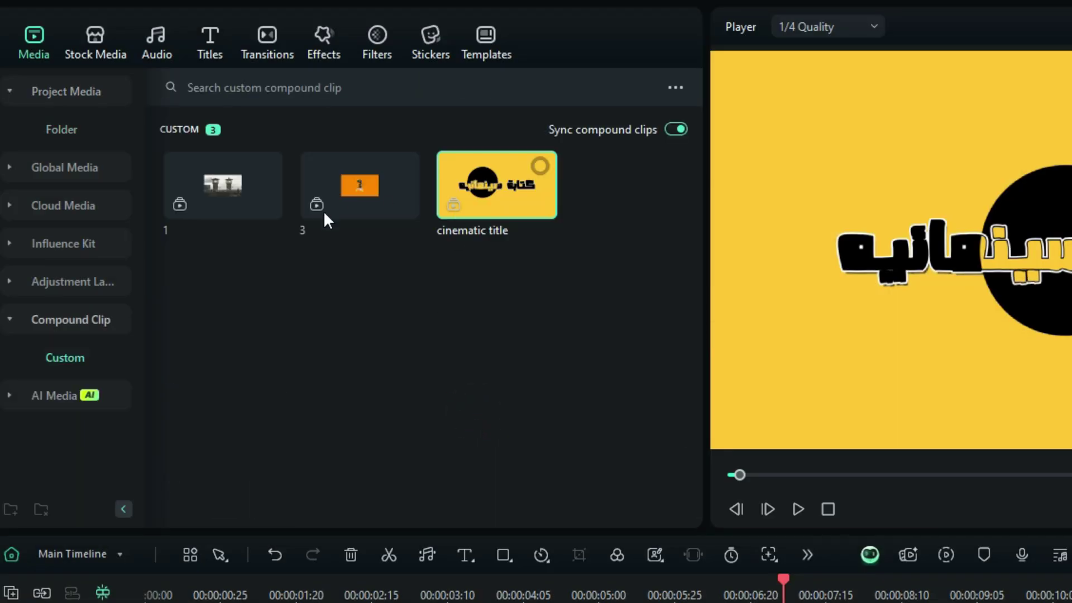